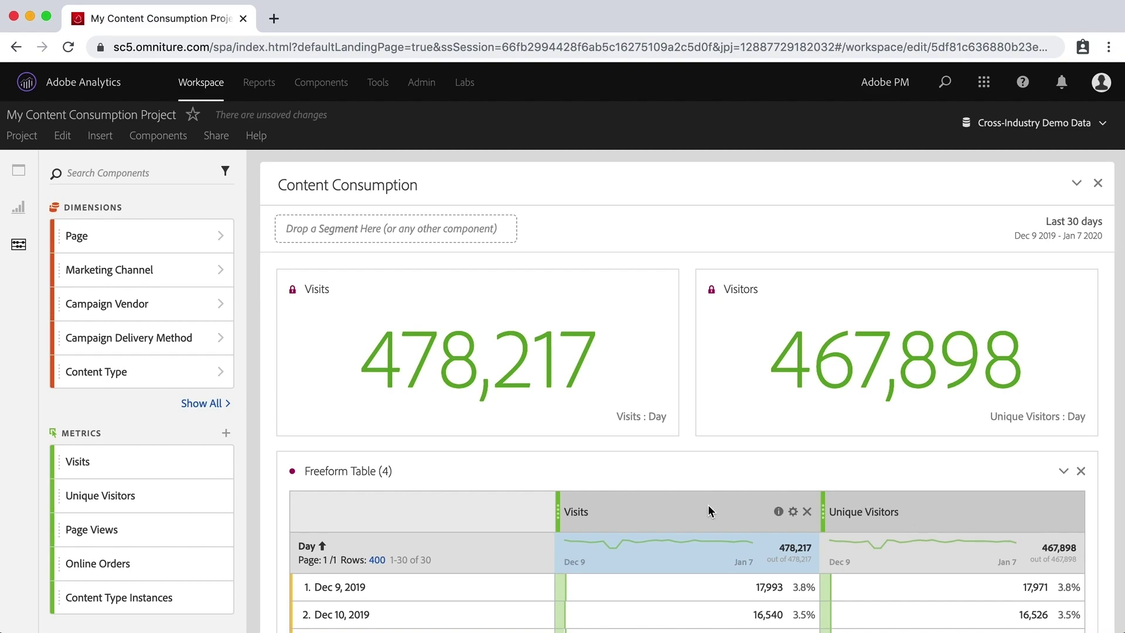
Scroll down past the My Pages and Flow from Entry panels to the Top Pages table
{"action": "scroll", "coordinate": [705, 508], "scroll_direction": "down", "scroll_amount": 3}
{"action": "scroll", "coordinate": [704, 509], "scroll_direction": "down", "scroll_amount": 1}
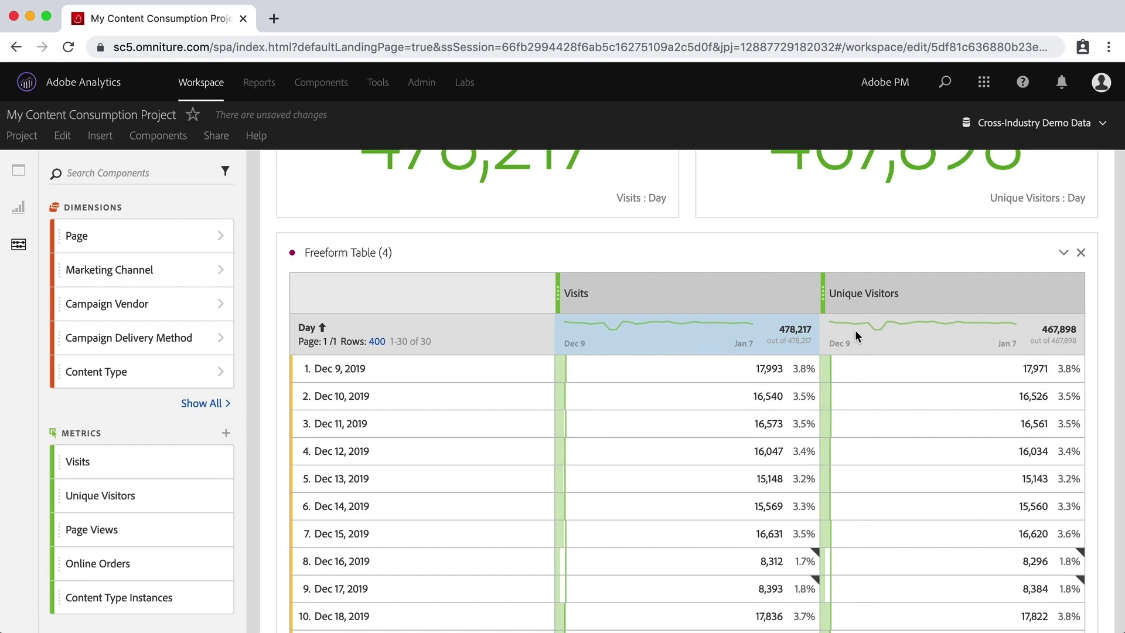
{"action": "scroll", "coordinate": [858, 427], "scroll_direction": "down", "scroll_amount": 15}
{"action": "scroll", "coordinate": [859, 429], "scroll_direction": "down", "scroll_amount": 15}
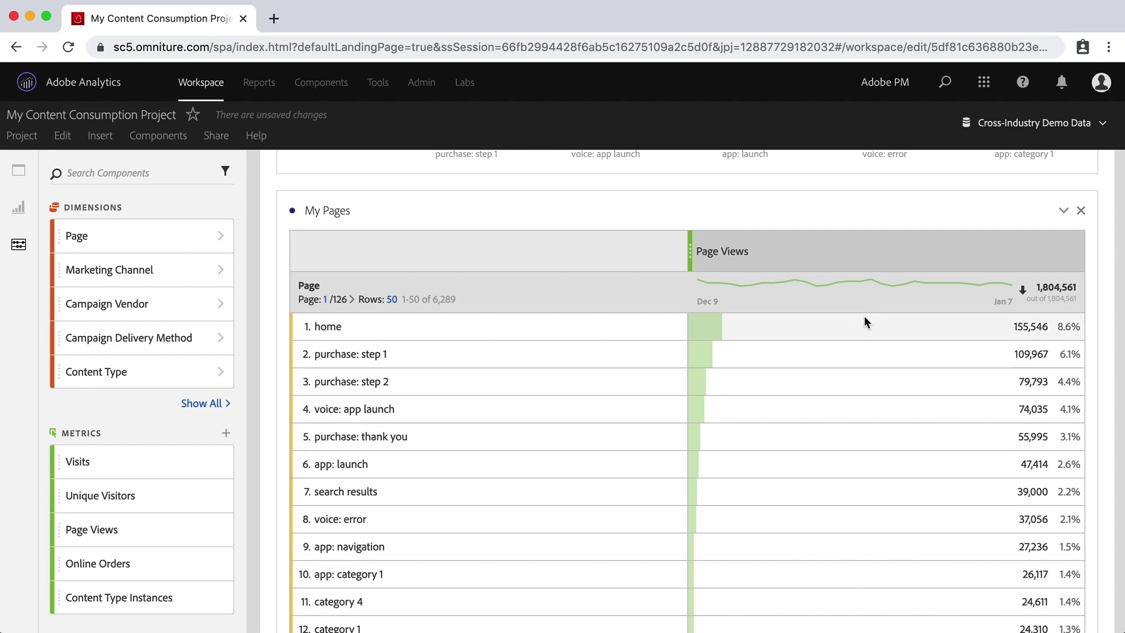
{"action": "scroll", "coordinate": [869, 314], "scroll_direction": "up", "scroll_amount": 3}
{"action": "scroll", "coordinate": [870, 314], "scroll_direction": "up", "scroll_amount": 10}
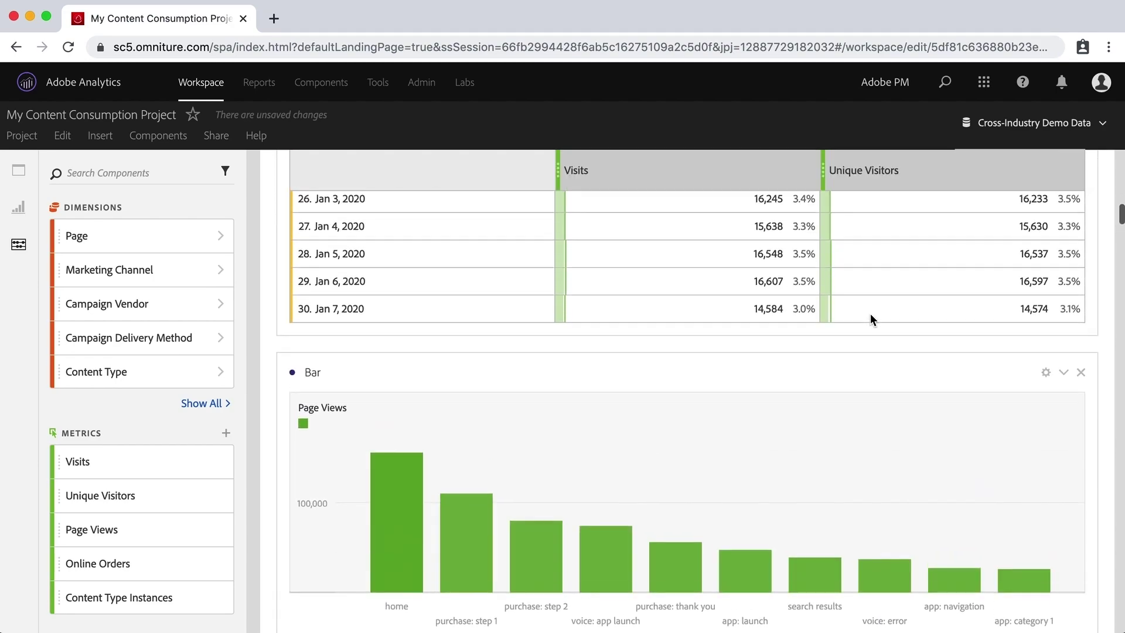
{"action": "scroll", "coordinate": [869, 314], "scroll_direction": "up", "scroll_amount": 10}
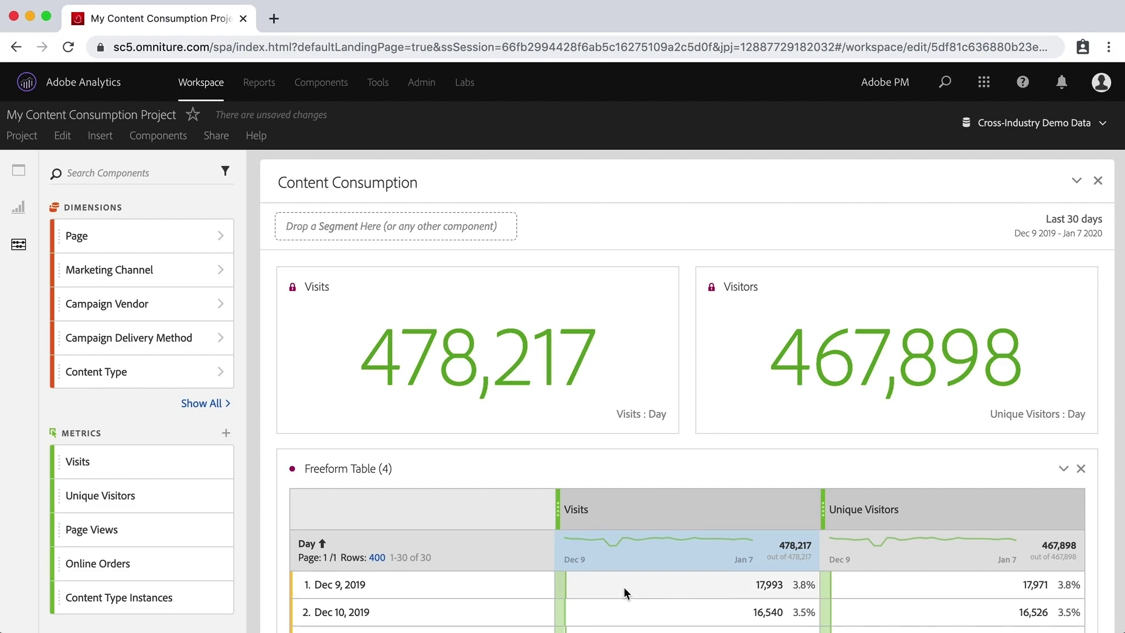
{"action": "scroll", "coordinate": [623, 586], "scroll_direction": "down", "scroll_amount": 1}
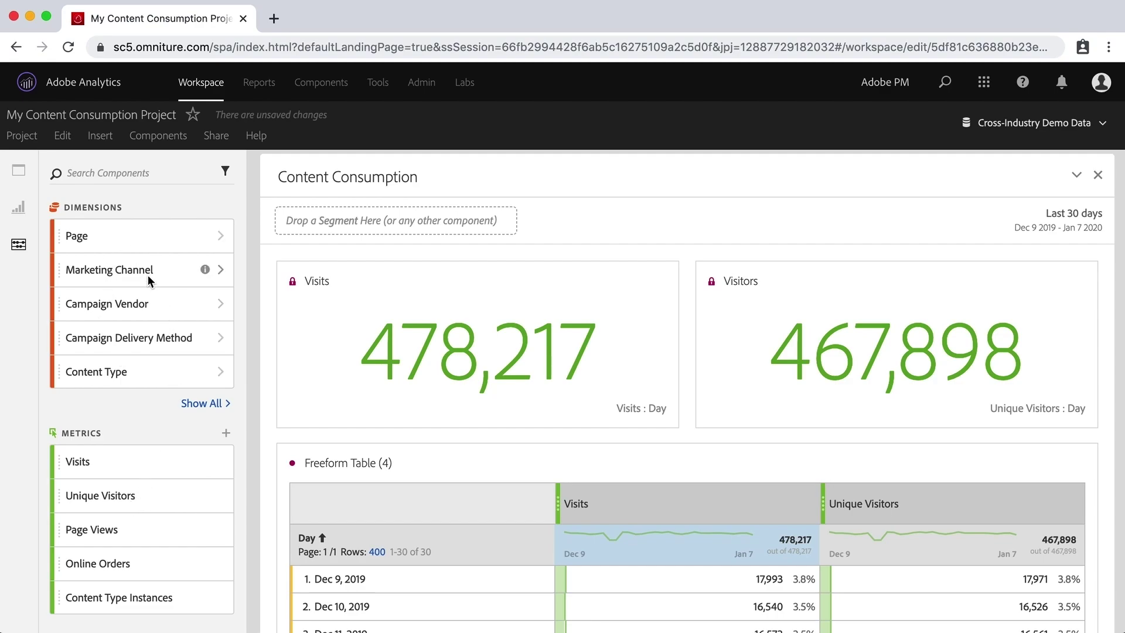
{"action": "scroll", "coordinate": [444, 346], "scroll_direction": "down", "scroll_amount": 9}
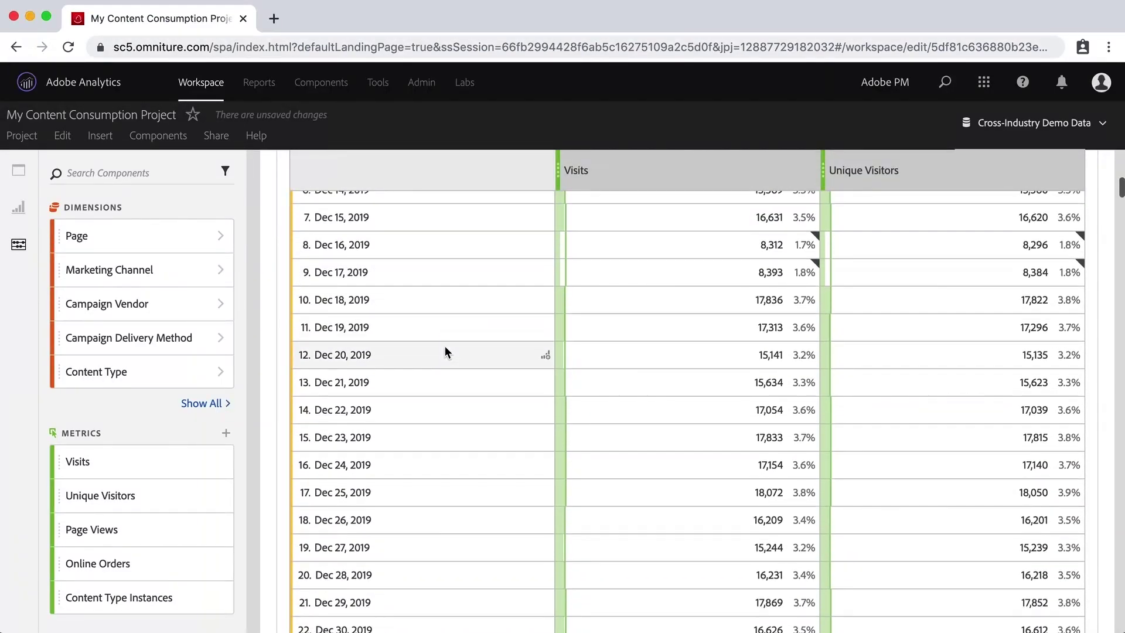
{"action": "scroll", "coordinate": [445, 351], "scroll_direction": "down", "scroll_amount": 15}
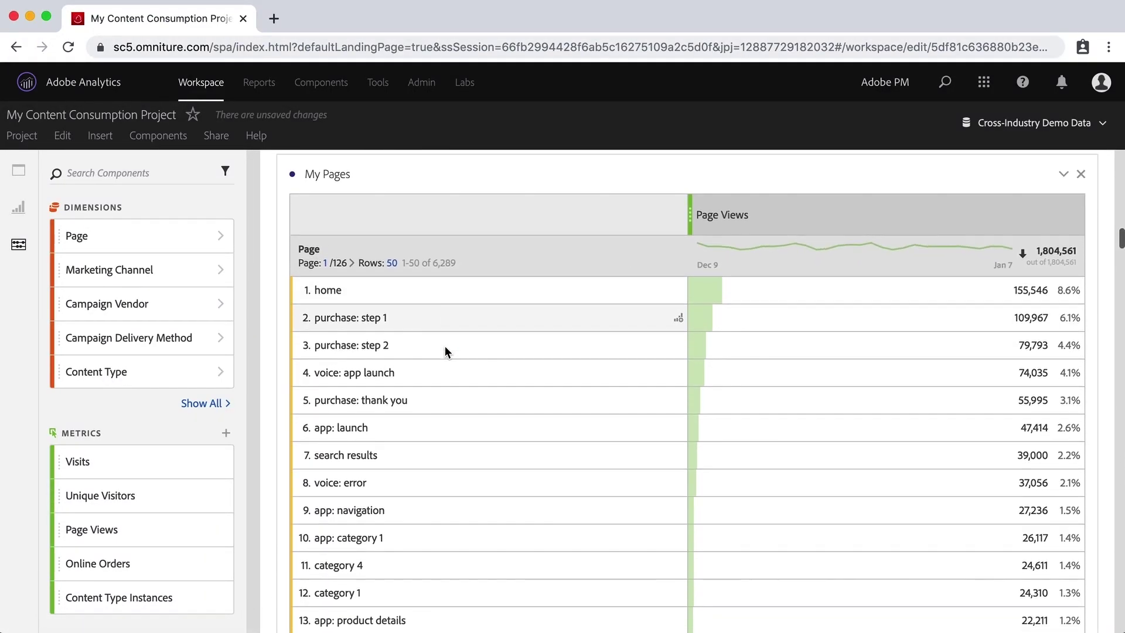
{"action": "scroll", "coordinate": [445, 352], "scroll_direction": "down", "scroll_amount": 1}
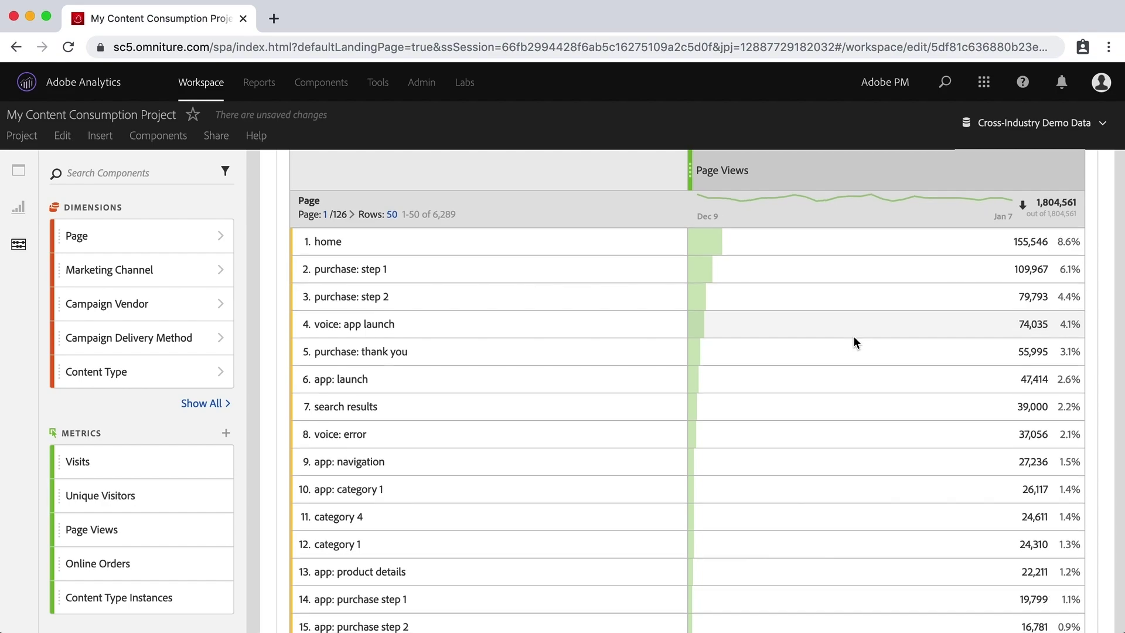
{"action": "scroll", "coordinate": [854, 338], "scroll_direction": "down", "scroll_amount": 20}
{"action": "scroll", "coordinate": [854, 342], "scroll_direction": "down", "scroll_amount": 15}
{"action": "scroll", "coordinate": [854, 339], "scroll_direction": "down", "scroll_amount": 1}
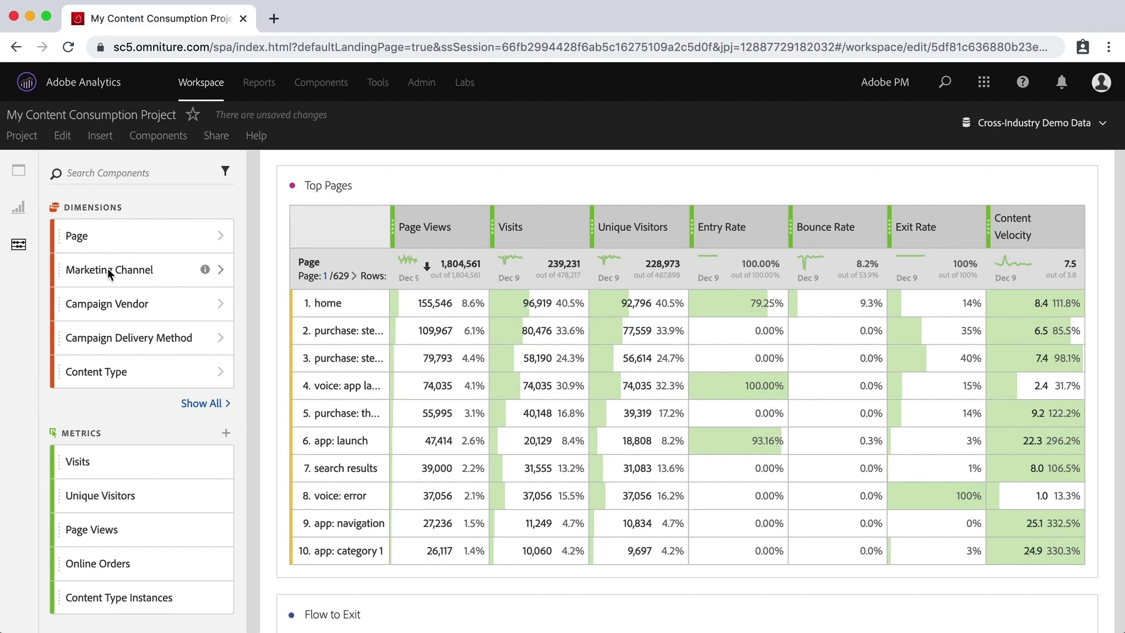
Expand Dimensions with Show All and browse the full list of available dimensions
{"action": "left_click", "coordinate": [199, 405]}
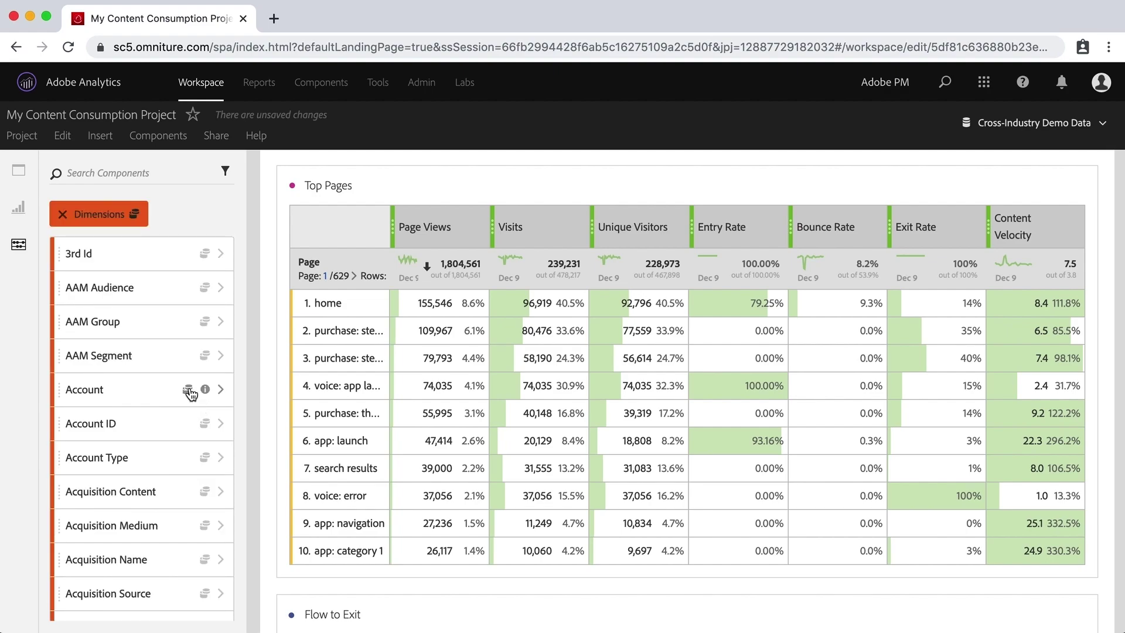
{"action": "scroll", "coordinate": [153, 301], "scroll_direction": "down", "scroll_amount": 4}
{"action": "scroll", "coordinate": [153, 299], "scroll_direction": "down", "scroll_amount": 12}
{"action": "scroll", "coordinate": [151, 300], "scroll_direction": "down", "scroll_amount": 8}
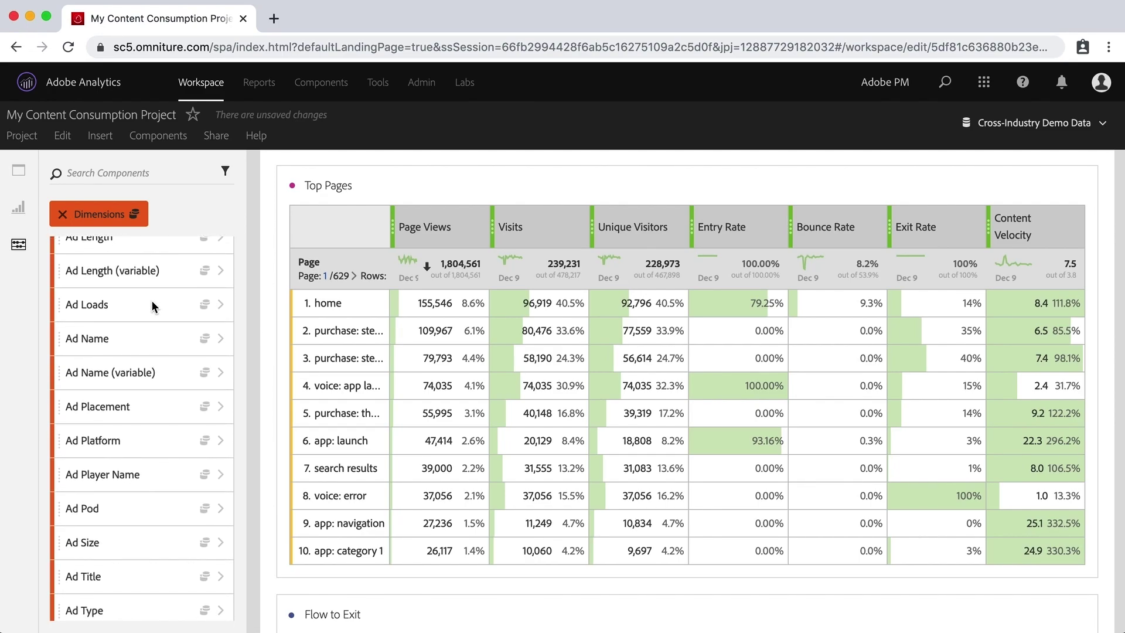
{"action": "scroll", "coordinate": [151, 300], "scroll_direction": "down", "scroll_amount": 16}
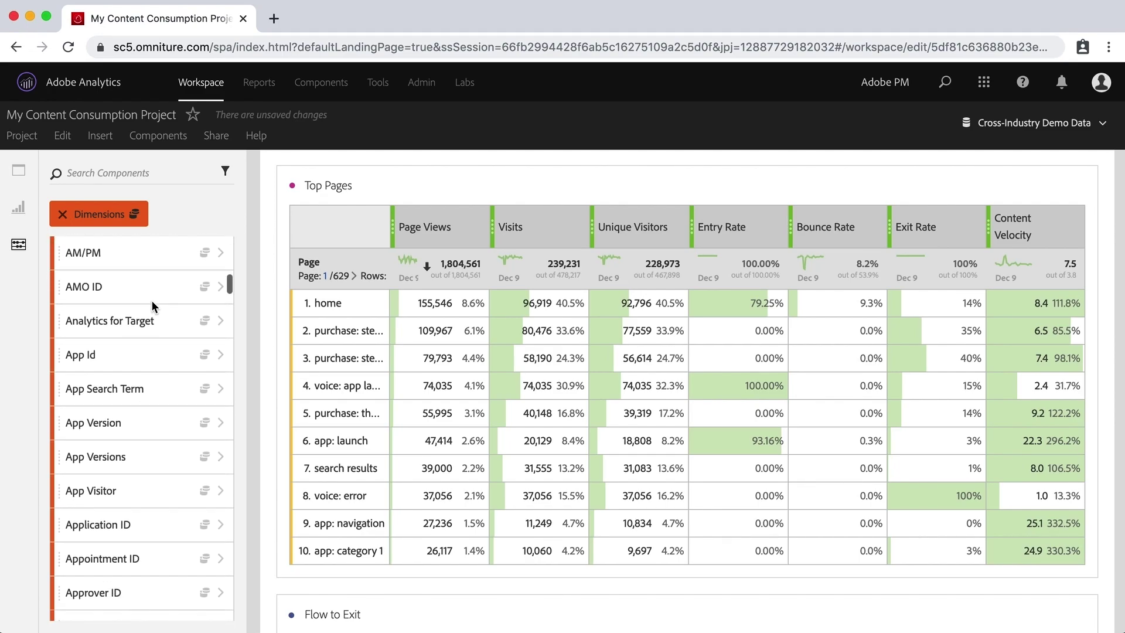
{"action": "scroll", "coordinate": [151, 300], "scroll_direction": "down", "scroll_amount": 5}
{"action": "scroll", "coordinate": [152, 300], "scroll_direction": "up", "scroll_amount": 2}
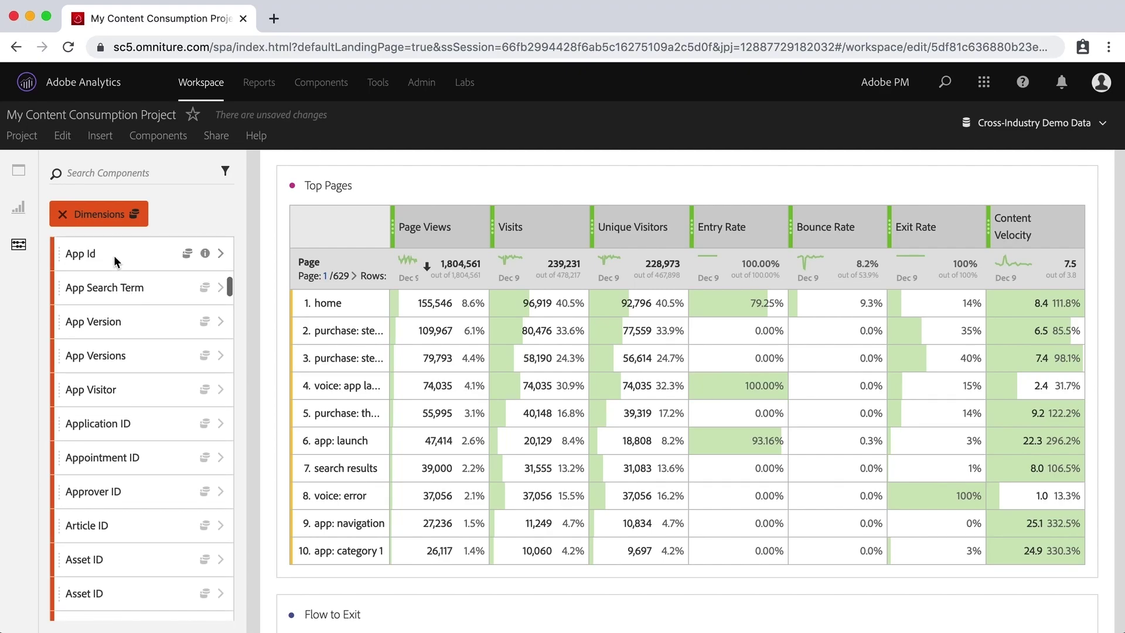
{"action": "scroll", "coordinate": [111, 250], "scroll_direction": "down", "scroll_amount": 2}
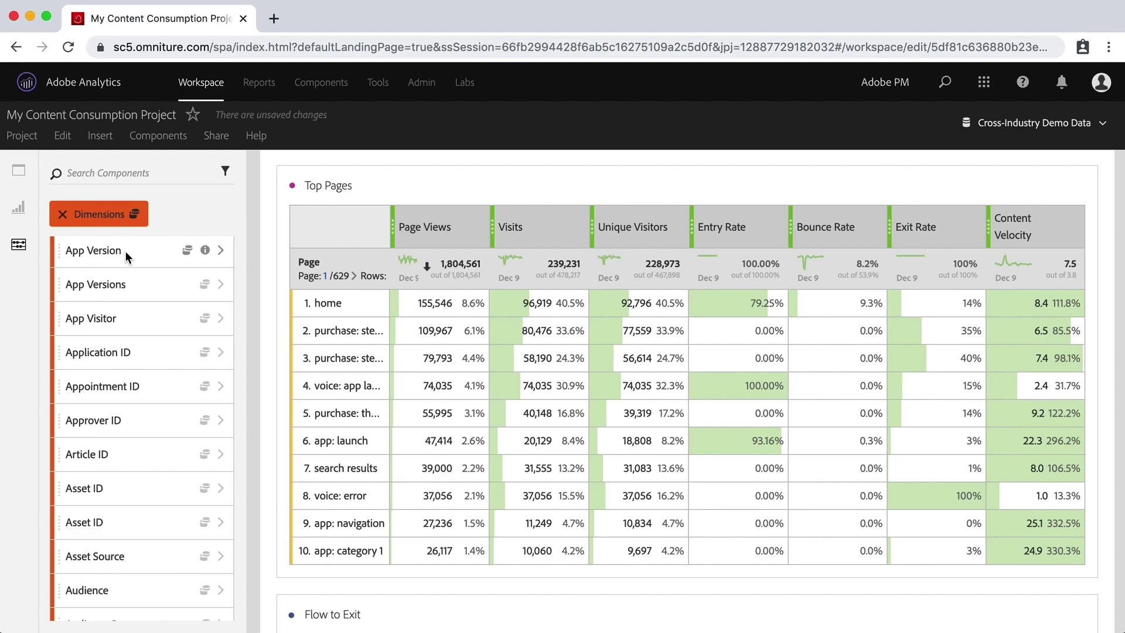
{"action": "scroll", "coordinate": [125, 250], "scroll_direction": "down", "scroll_amount": 20}
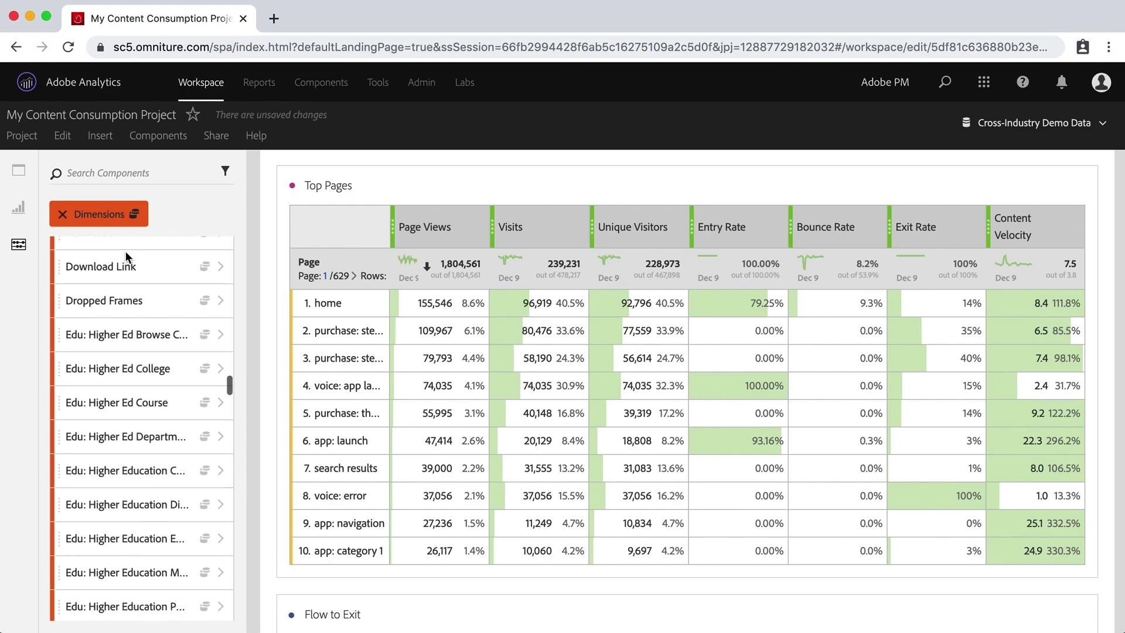
{"action": "scroll", "coordinate": [112, 281], "scroll_direction": "down", "scroll_amount": 15}
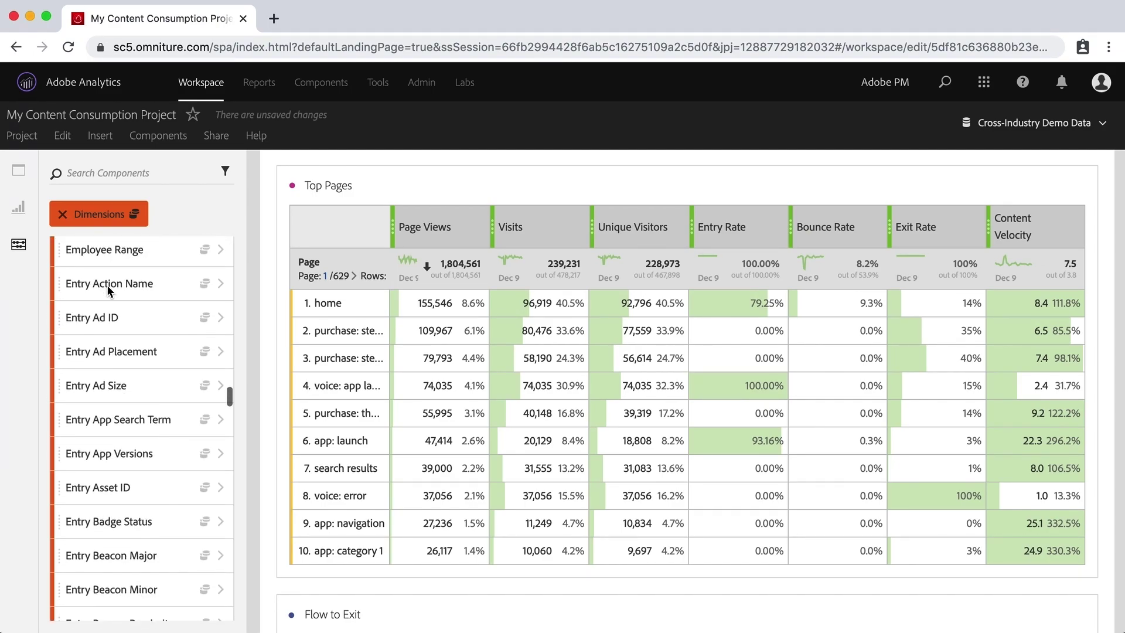
{"action": "scroll", "coordinate": [106, 284], "scroll_direction": "down", "scroll_amount": 4}
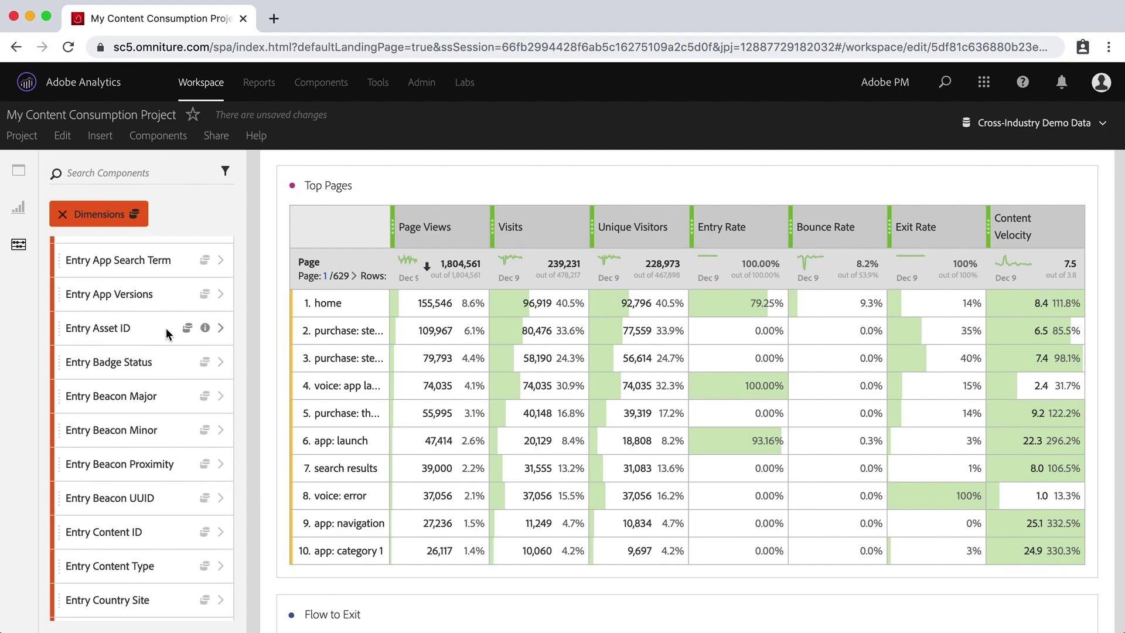
{"action": "scroll", "coordinate": [167, 333], "scroll_direction": "down", "scroll_amount": 20}
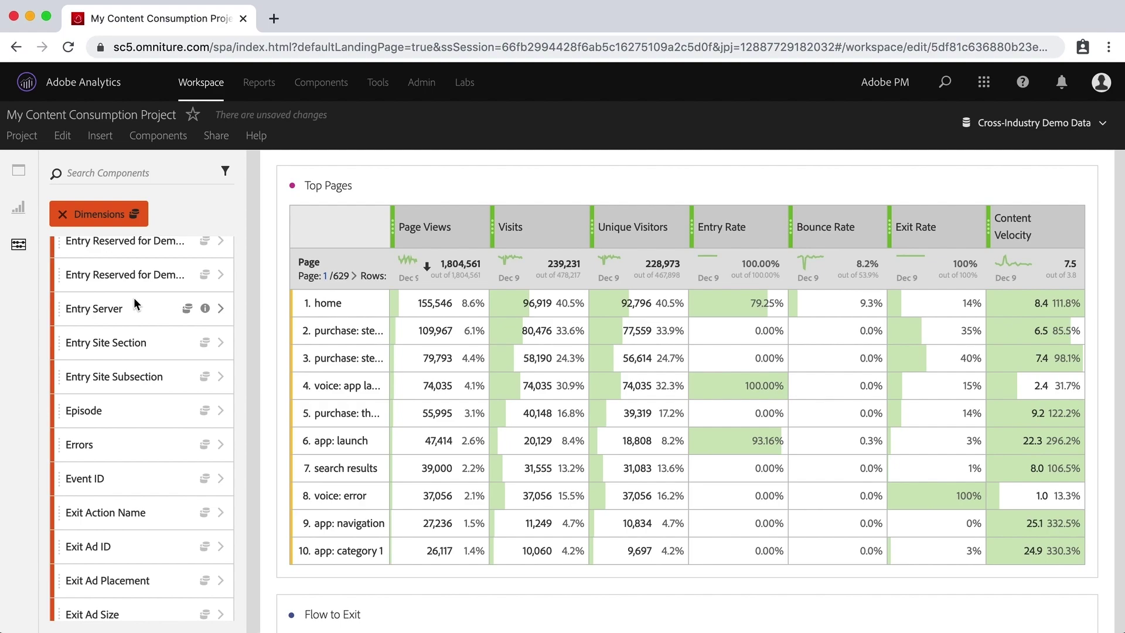
{"action": "scroll", "coordinate": [134, 300], "scroll_direction": "down", "scroll_amount": 5}
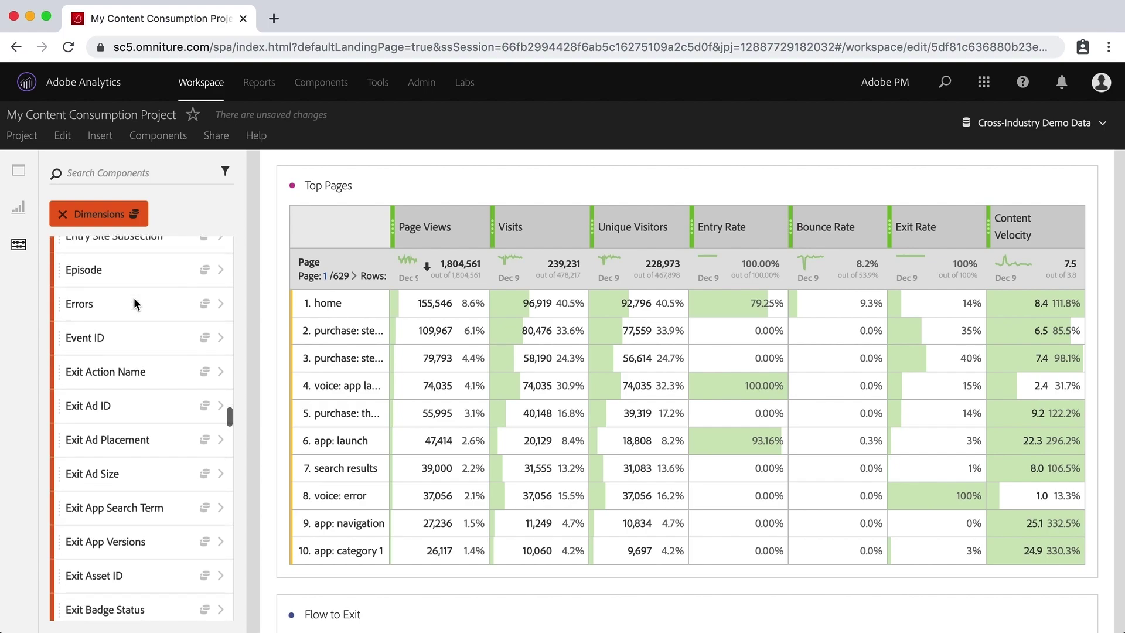
{"action": "scroll", "coordinate": [134, 300], "scroll_direction": "down", "scroll_amount": 3}
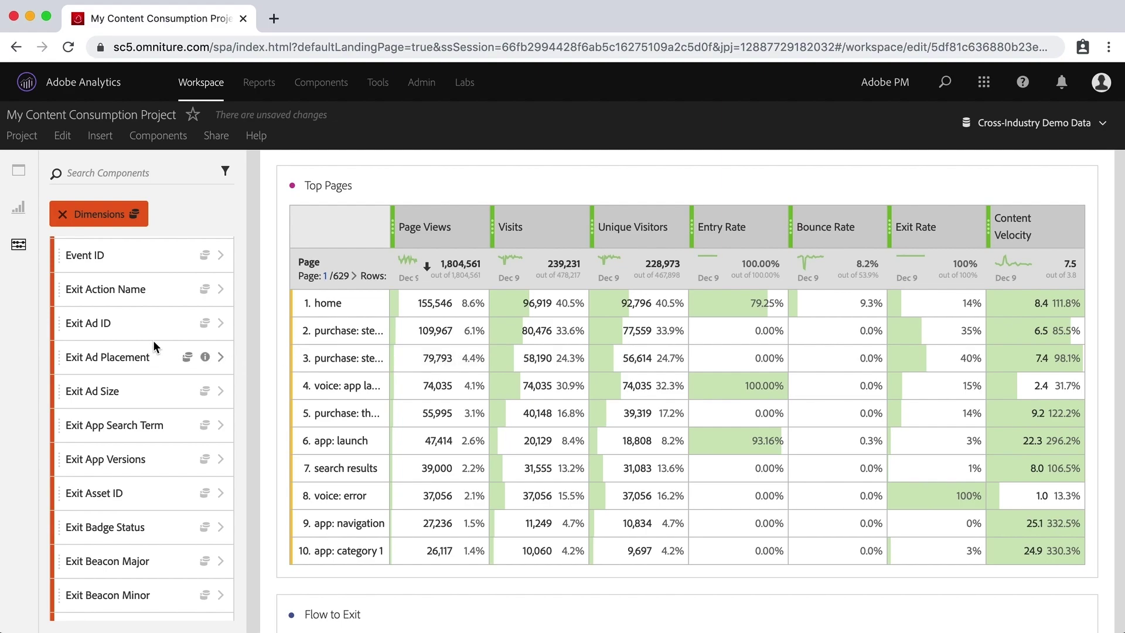
{"action": "scroll", "coordinate": [154, 342], "scroll_direction": "up", "scroll_amount": 1}
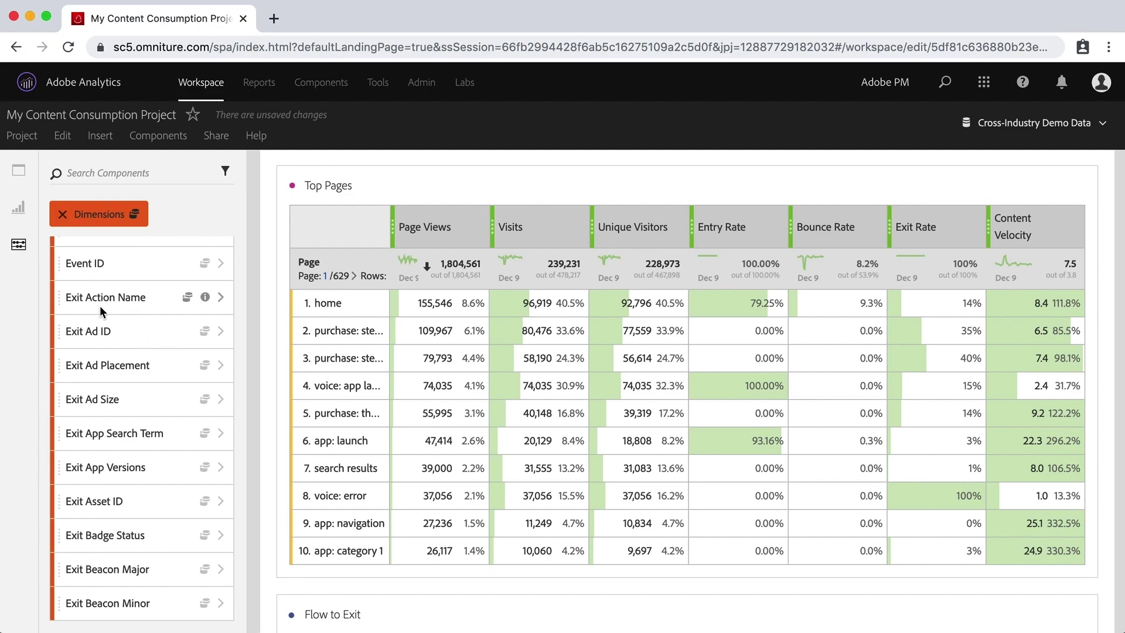
{"action": "scroll", "coordinate": [93, 376], "scroll_direction": "down", "scroll_amount": 4}
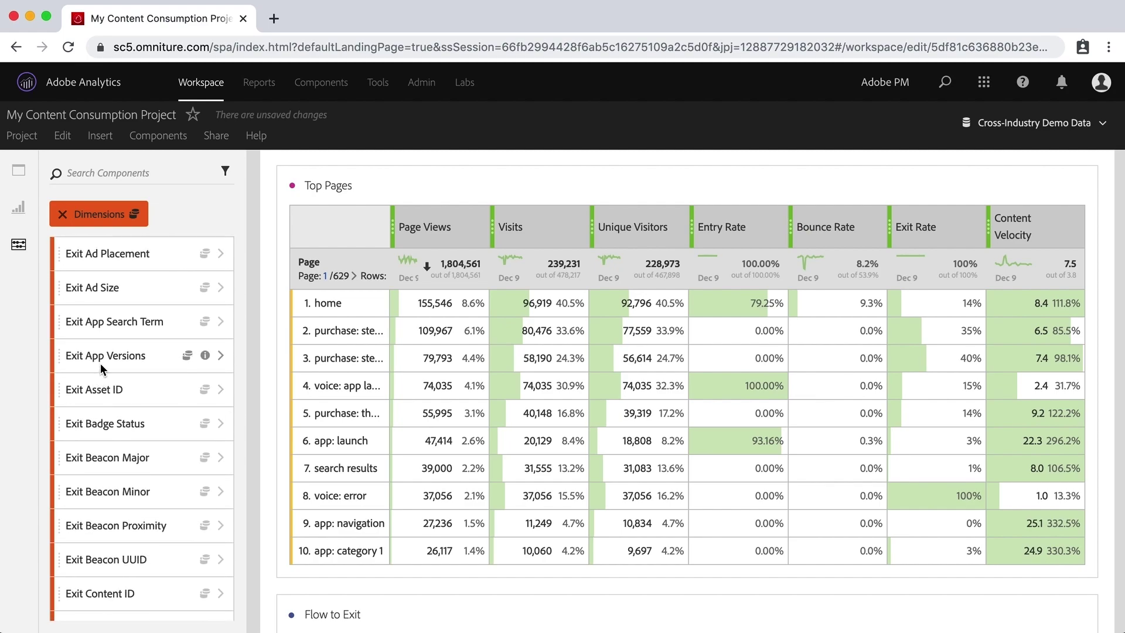
Search the components panel for 'app version' to find the App Version dimensions
{"action": "left_click", "coordinate": [101, 170]}
{"action": "type", "text": "app "}
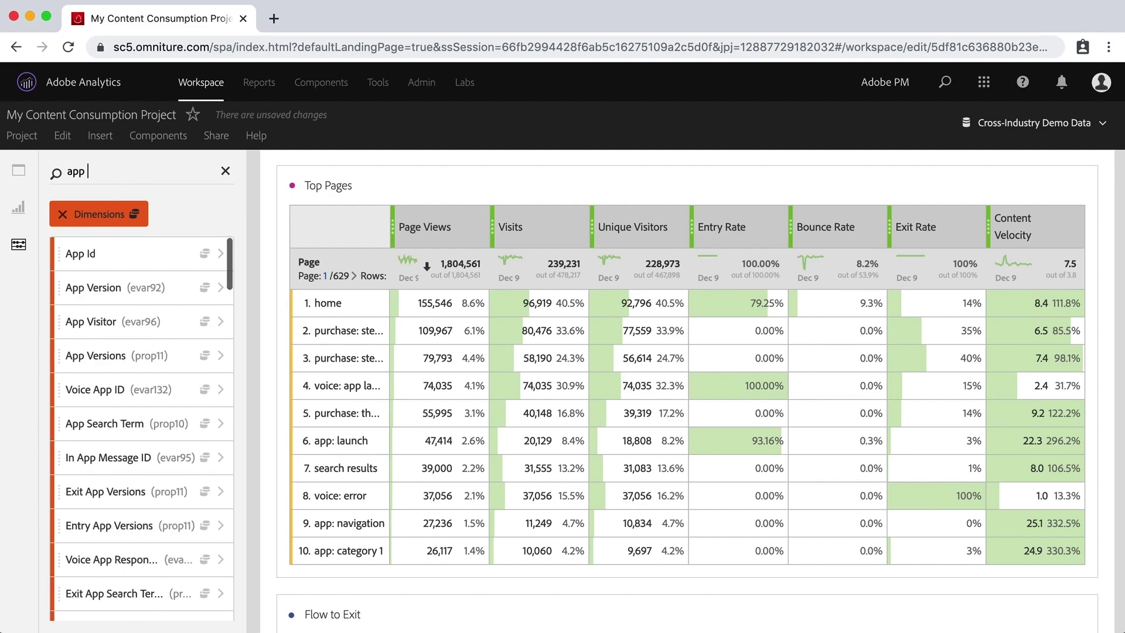
{"action": "type", "text": "version"}
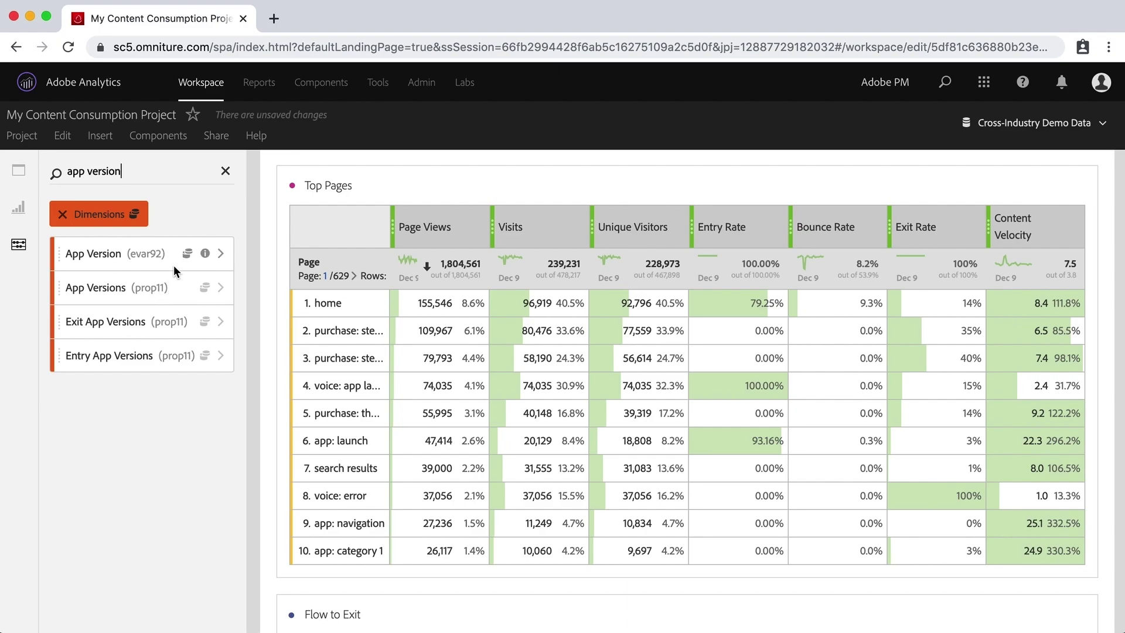
Add a new Freeform Table from Visualizations to the project
{"action": "scroll", "coordinate": [267, 265], "scroll_direction": "down", "scroll_amount": 1}
{"action": "scroll", "coordinate": [329, 283], "scroll_direction": "down", "scroll_amount": 3}
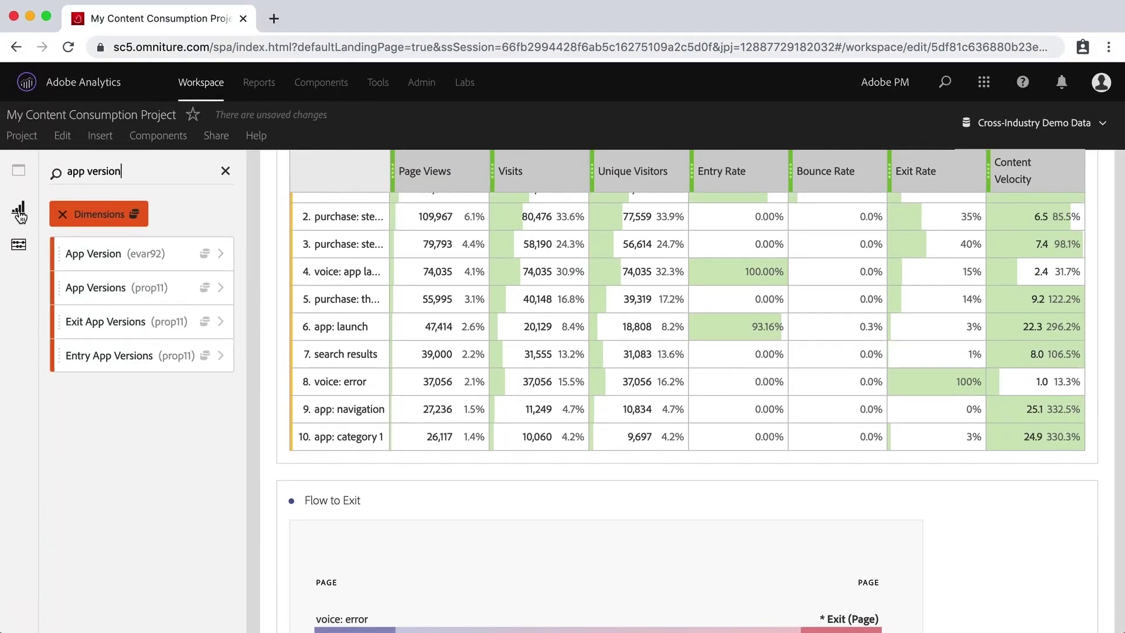
{"action": "left_click", "coordinate": [19, 212]}
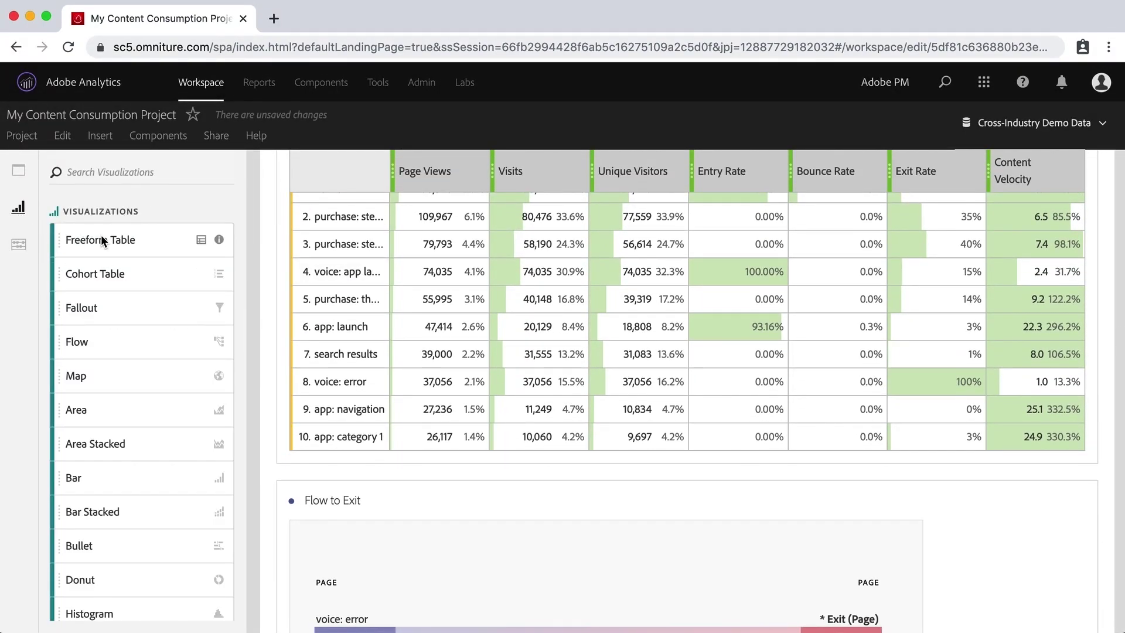
{"action": "left_click_drag", "start_coordinate": [101, 236], "coordinate": [485, 512]}
Break the new table down by the App Version (evar92) dimension
{"action": "scroll", "coordinate": [487, 508], "scroll_direction": "down", "scroll_amount": 5}
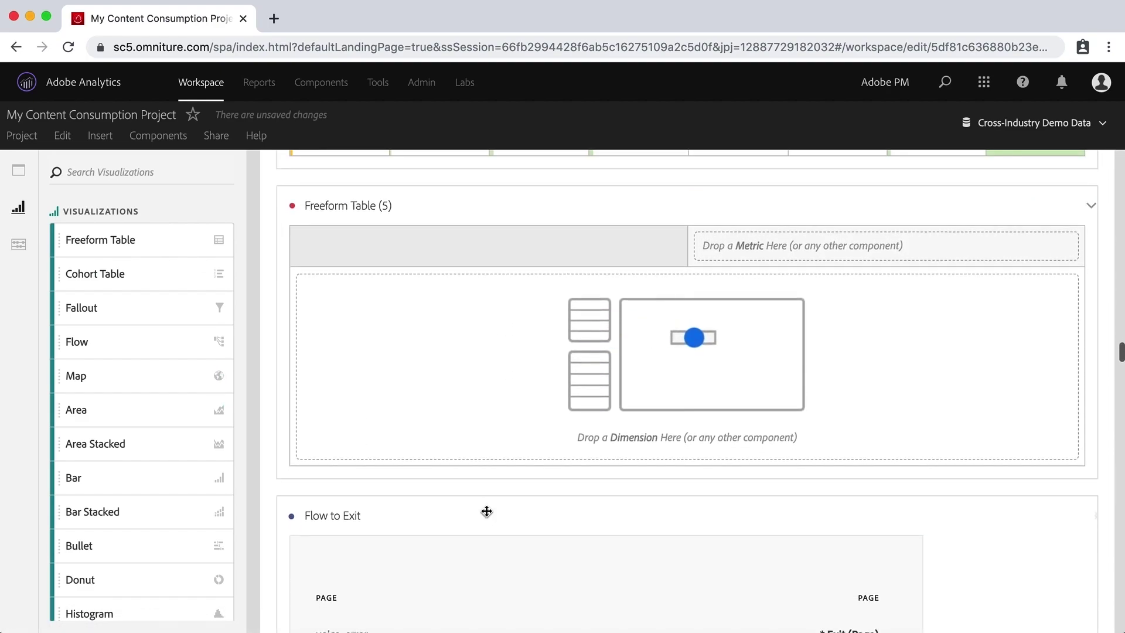
{"action": "left_click", "coordinate": [28, 247]}
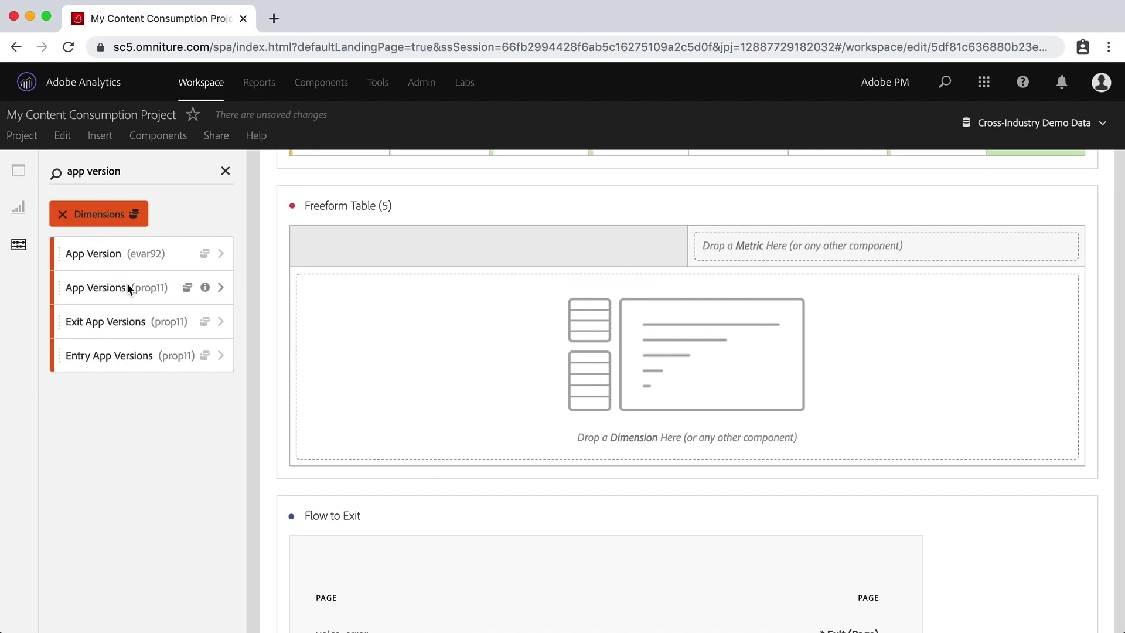
{"action": "left_click_drag", "start_coordinate": [90, 252], "coordinate": [371, 347]}
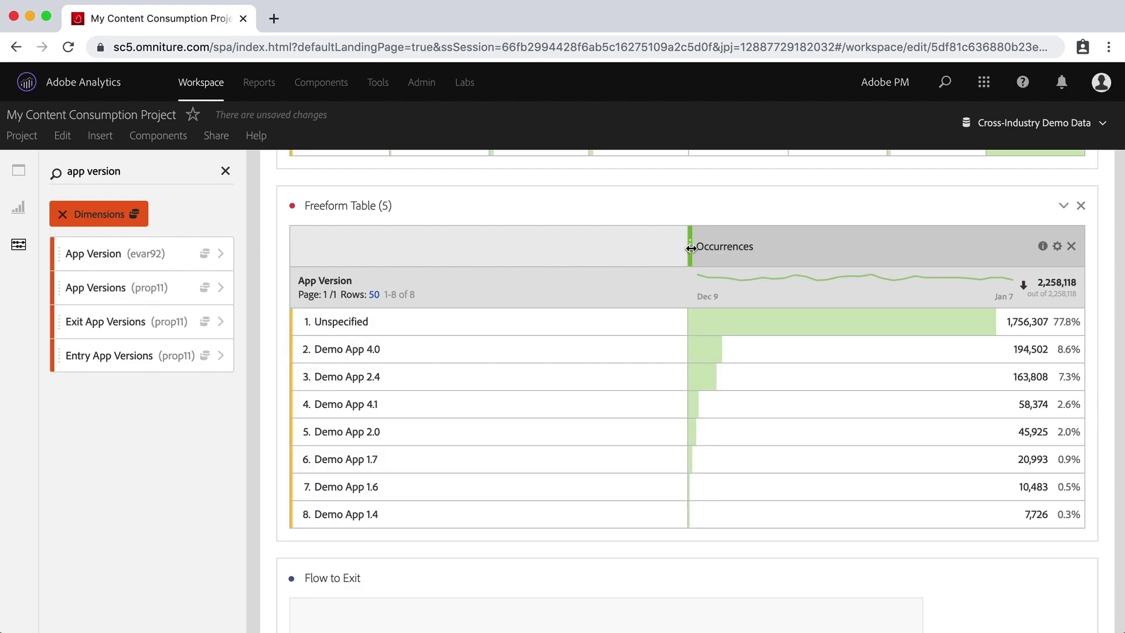
Clear the 'app version' search, add Unique Visitors and remove the Occurrences column
{"action": "left_click", "coordinate": [63, 215]}
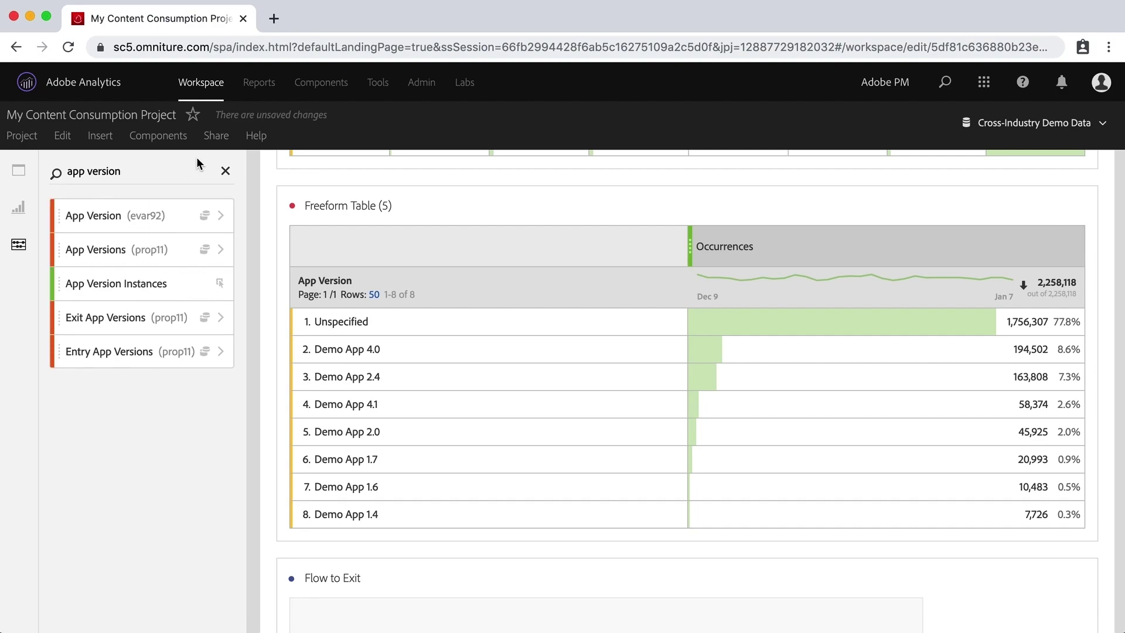
{"action": "left_click", "coordinate": [226, 173]}
{"action": "scroll", "coordinate": [127, 314], "scroll_direction": "down", "scroll_amount": 4}
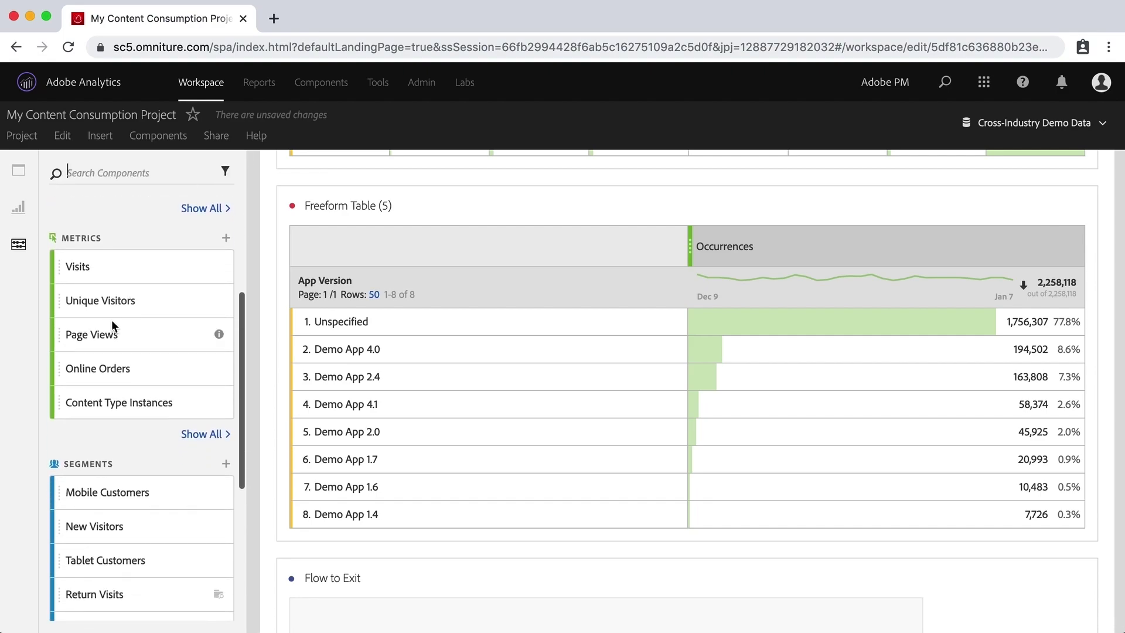
{"action": "left_click_drag", "start_coordinate": [94, 301], "coordinate": [759, 243]}
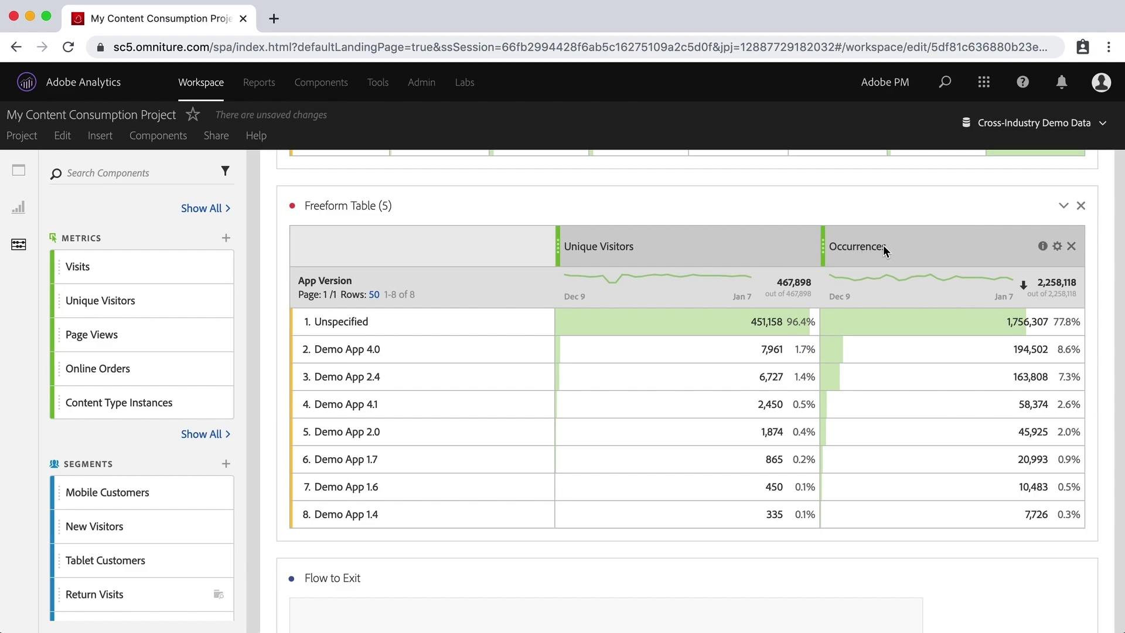
{"action": "left_click", "coordinate": [1071, 246]}
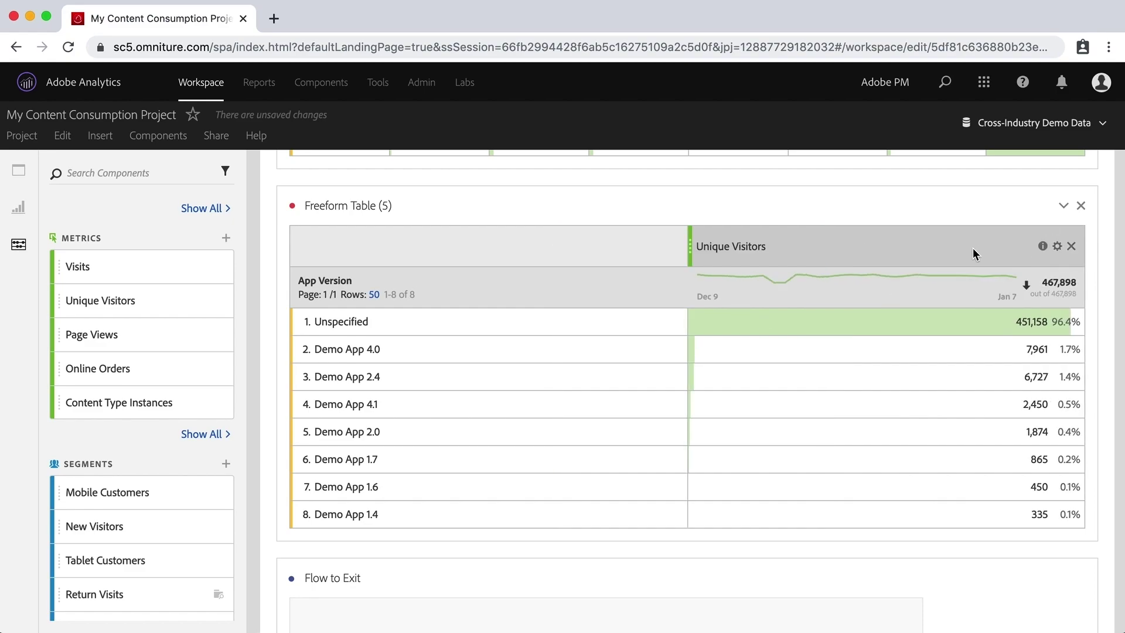
{"action": "scroll", "coordinate": [85, 336], "scroll_direction": "up", "scroll_amount": 5}
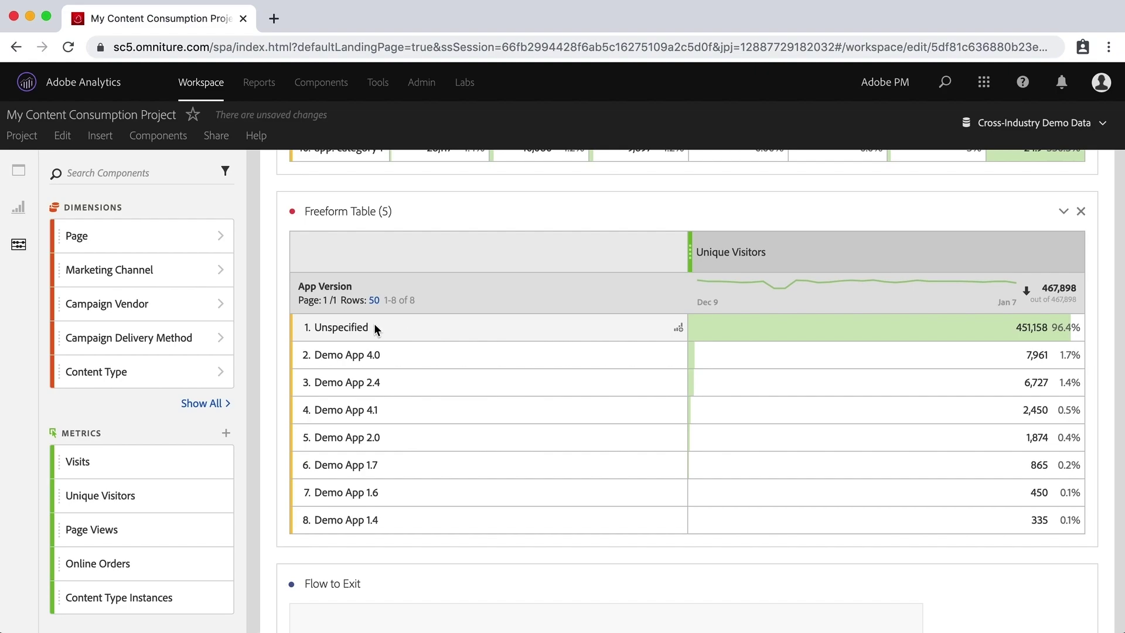
Filter the App Version rows to exclude Unspecified (None), leaving seven Demo App versions
{"action": "left_click", "coordinate": [363, 287]}
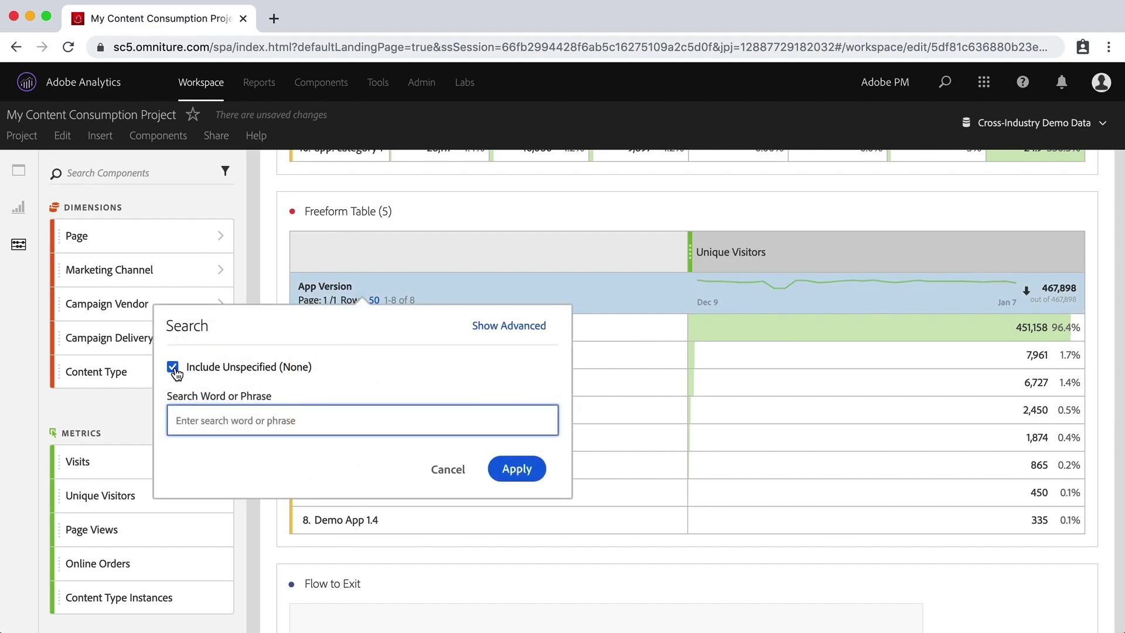
{"action": "left_click", "coordinate": [172, 366]}
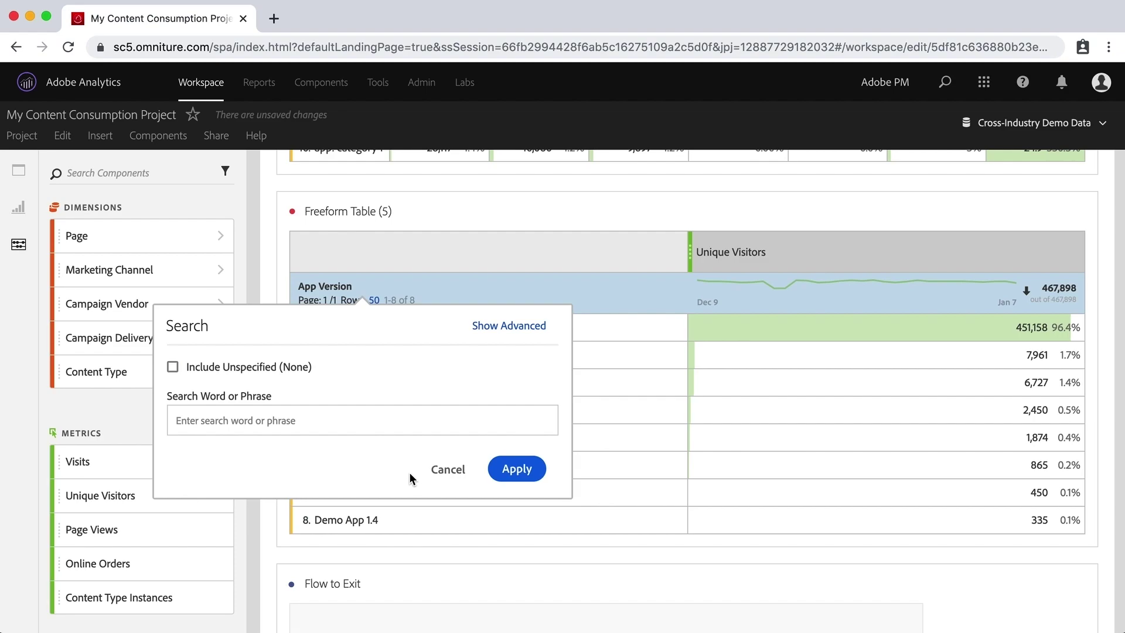
{"action": "left_click", "coordinate": [520, 470]}
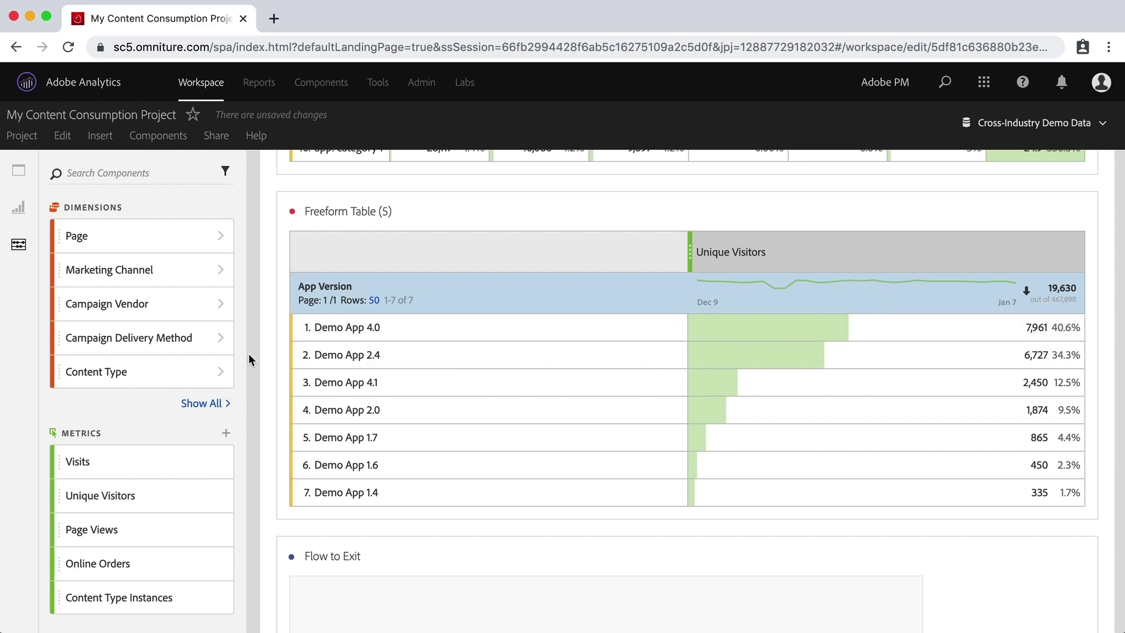
Show all metrics in the components panel, listing items like % Frag Time and Progress Markers
{"action": "scroll", "coordinate": [150, 350], "scroll_direction": "down", "scroll_amount": 5}
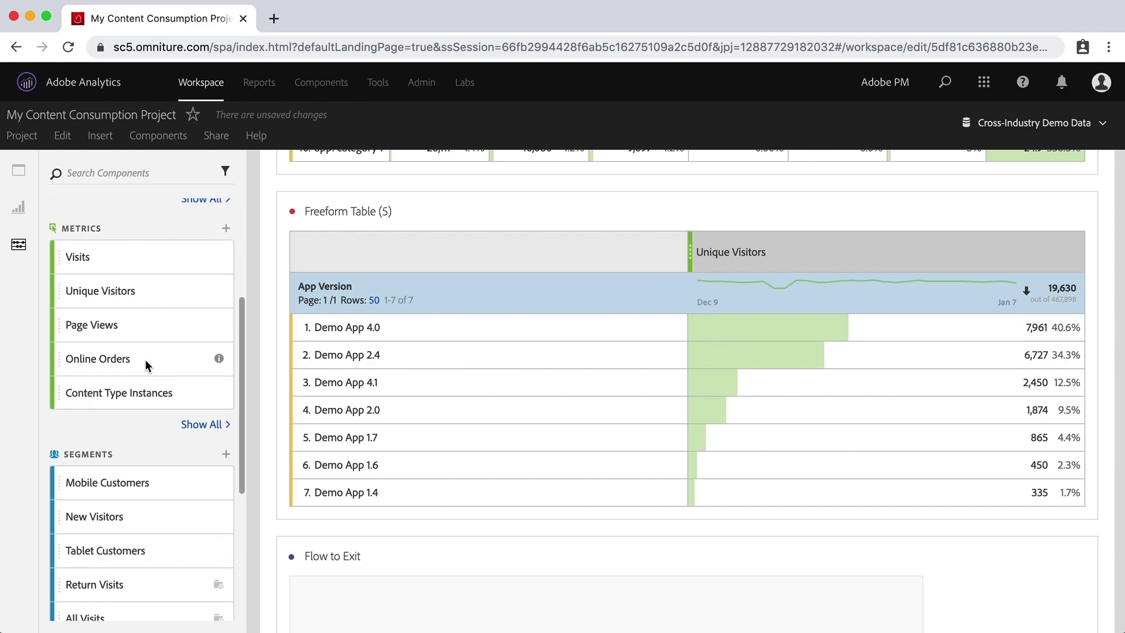
{"action": "left_click", "coordinate": [200, 425]}
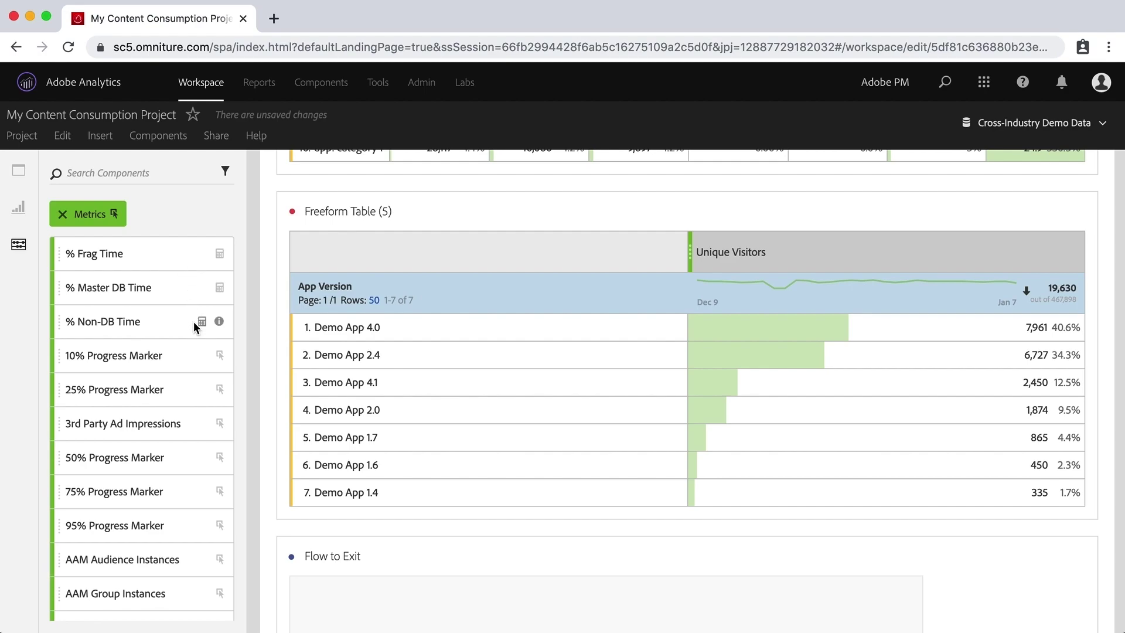
{"action": "scroll", "coordinate": [120, 391], "scroll_direction": "down", "scroll_amount": 6}
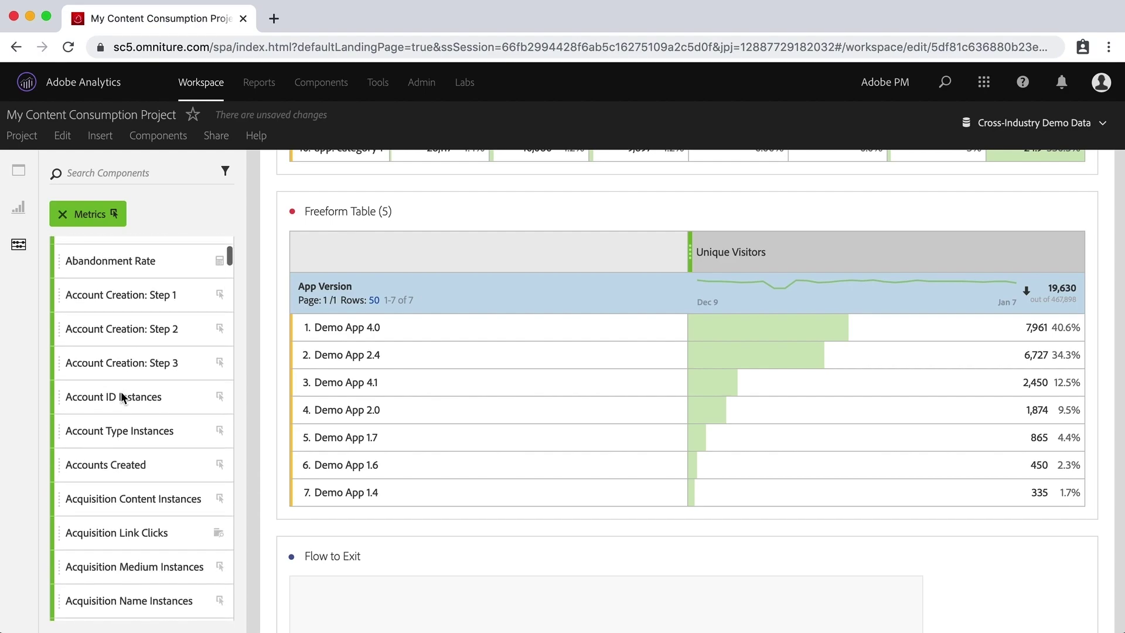
{"action": "scroll", "coordinate": [120, 391], "scroll_direction": "up", "scroll_amount": 6}
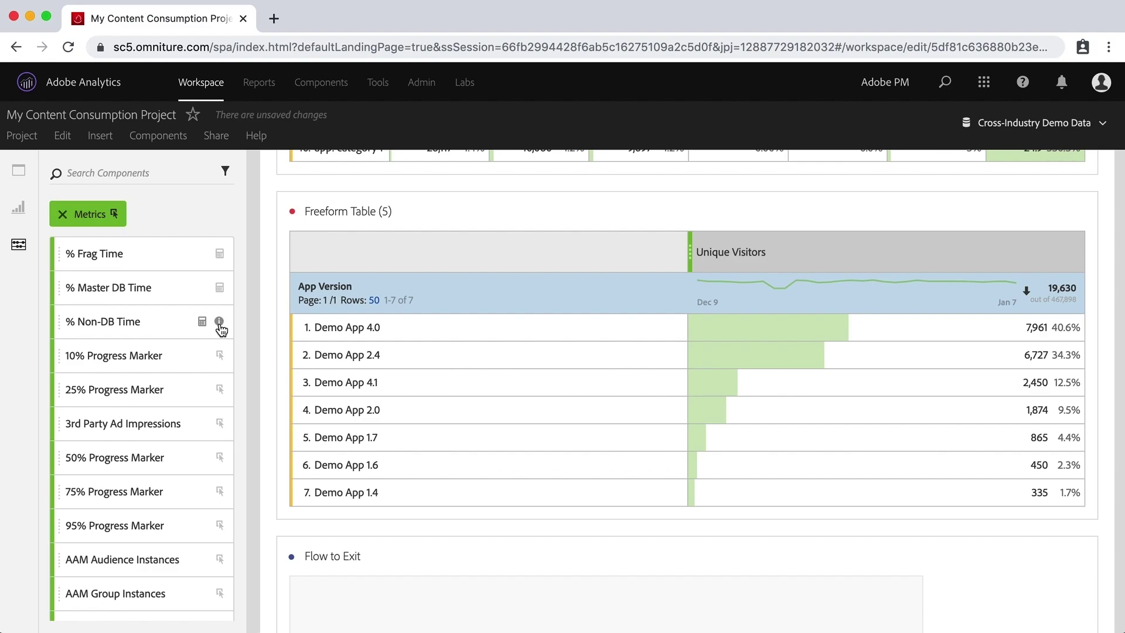
View the % Non-DB Time definition, Product Shares divided by Product Zooms, then focus the component search
{"action": "left_click", "coordinate": [220, 323]}
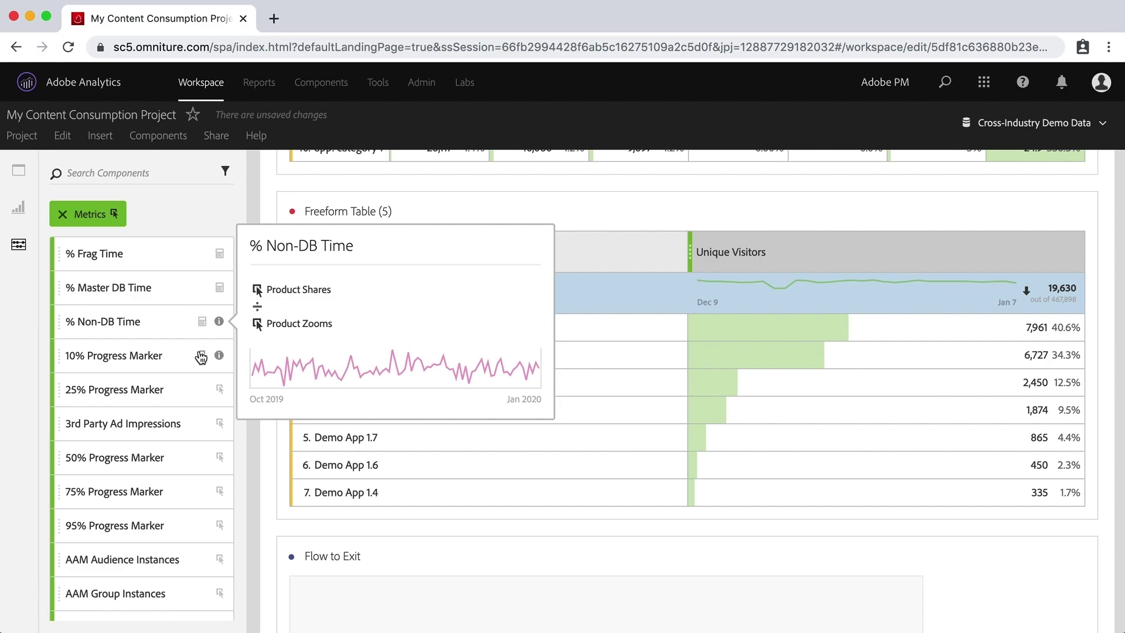
{"action": "left_click", "coordinate": [134, 173]}
Search the metrics for 'bounce', correcting the 'bounch' typo
{"action": "type", "text": "bounch"}
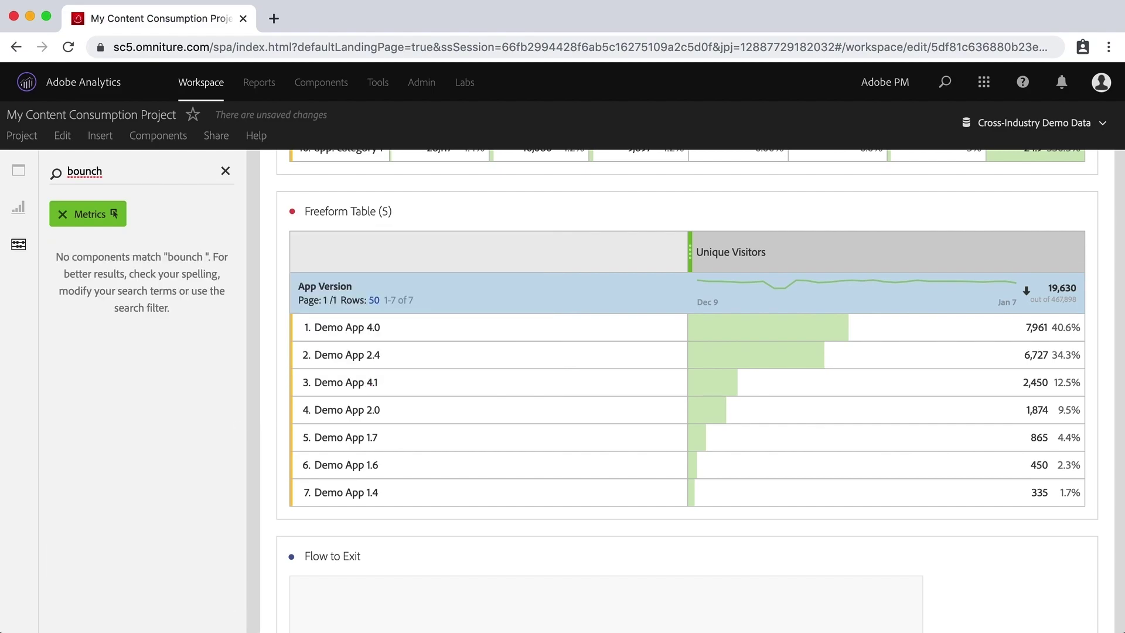
{"action": "key", "text": "BackSpace"}
{"action": "key", "text": "BackSpace"}
{"action": "type", "text": "e"}
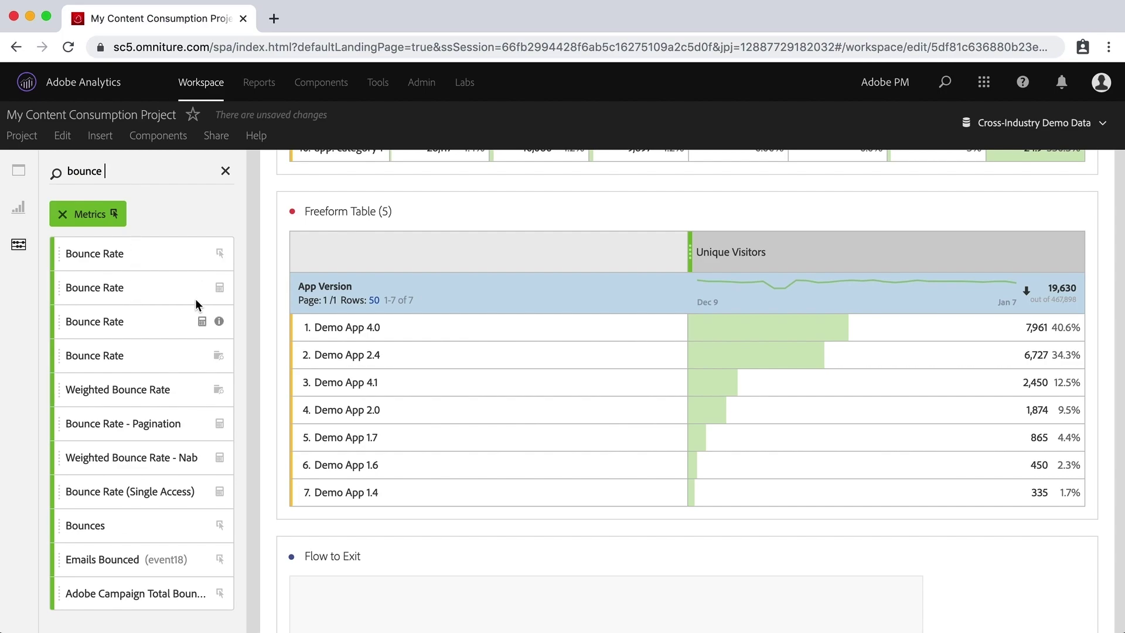
Show the calculated Bounce Rate definition: Single Page Visits divided by Entries
{"action": "left_click", "coordinate": [219, 288]}
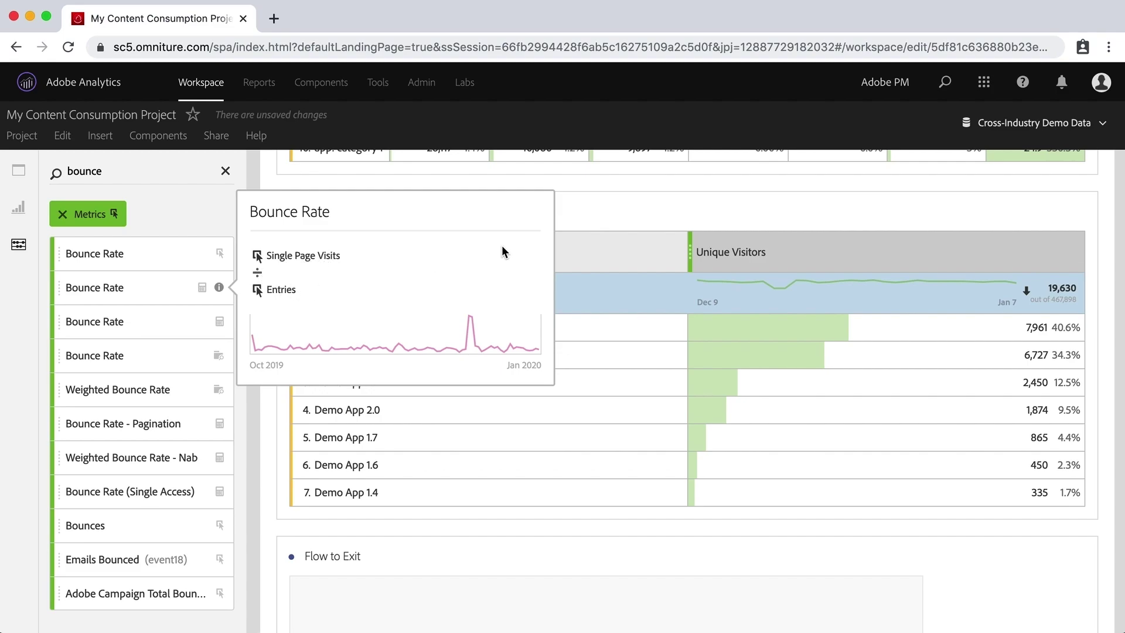
{"action": "scroll", "coordinate": [584, 211], "scroll_direction": "down", "scroll_amount": 5}
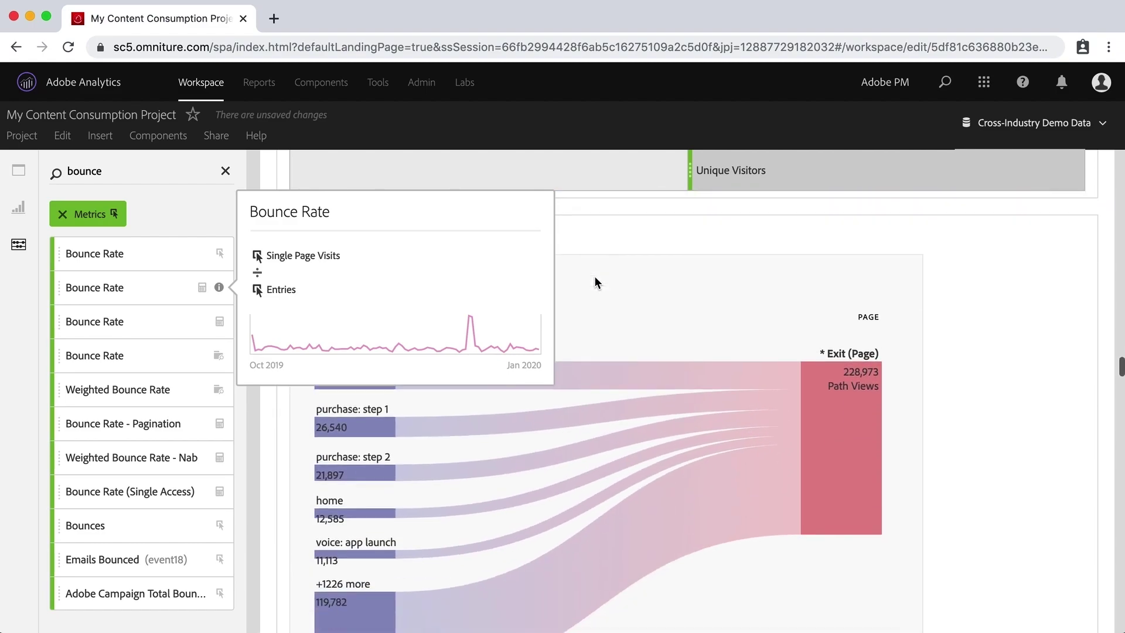
{"action": "scroll", "coordinate": [595, 282], "scroll_direction": "down", "scroll_amount": 7}
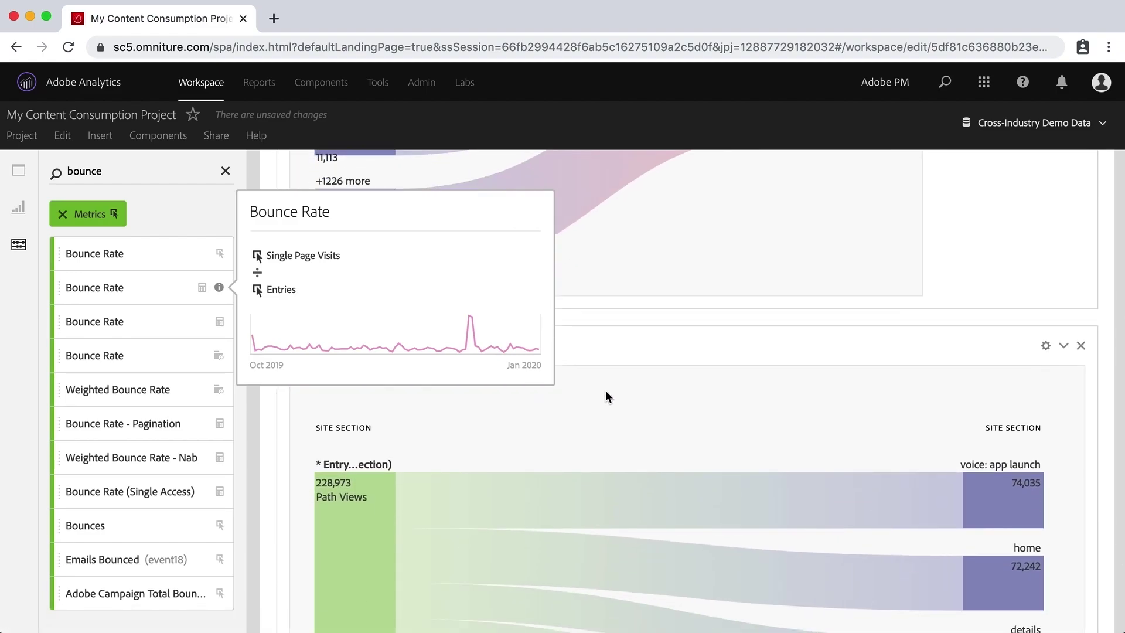
{"action": "scroll", "coordinate": [610, 349], "scroll_direction": "down", "scroll_amount": 10}
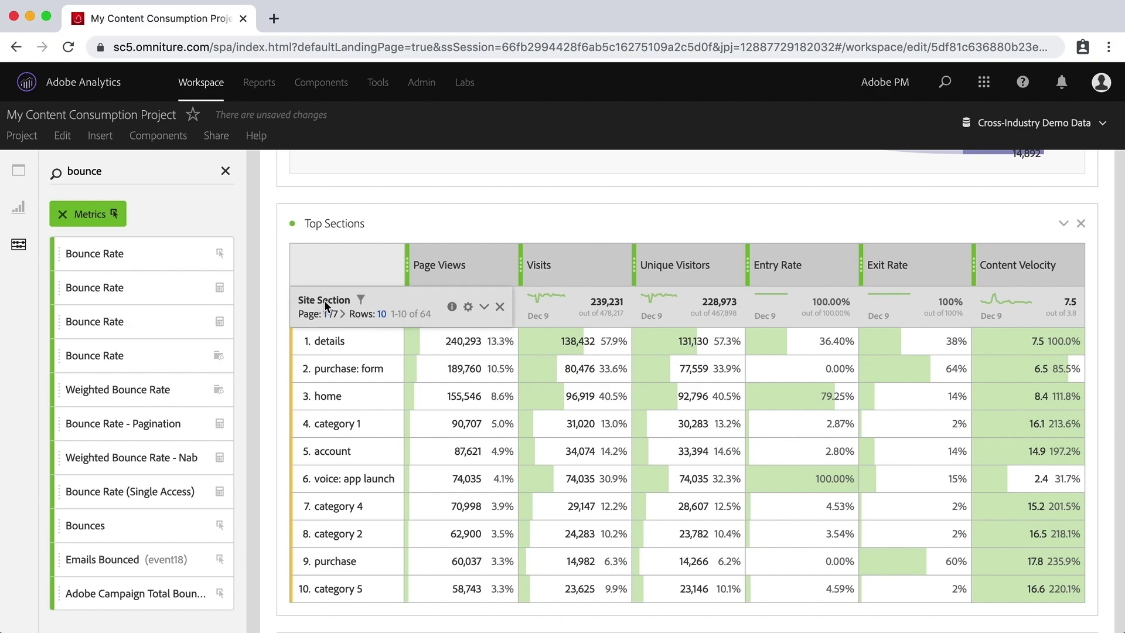
Scroll back up to the Top Pages table, where home shows a 9.3% Bounce Rate
{"action": "scroll", "coordinate": [338, 302], "scroll_direction": "up", "scroll_amount": 15}
{"action": "scroll", "coordinate": [339, 302], "scroll_direction": "up", "scroll_amount": 12}
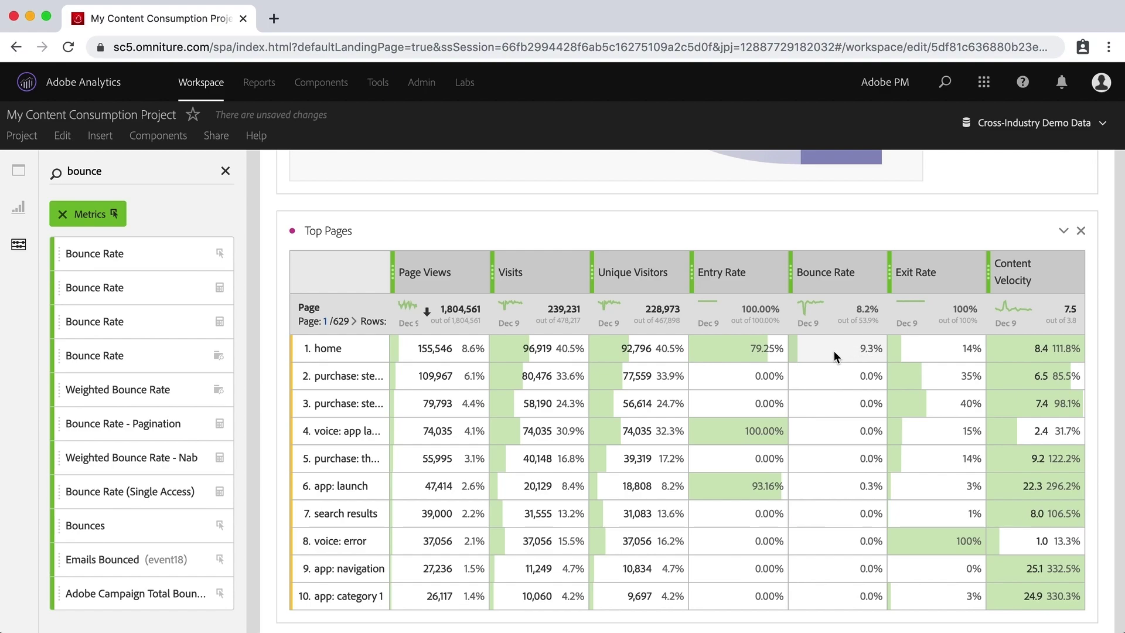
{"action": "mouse_move", "coordinate": [218, 297]}
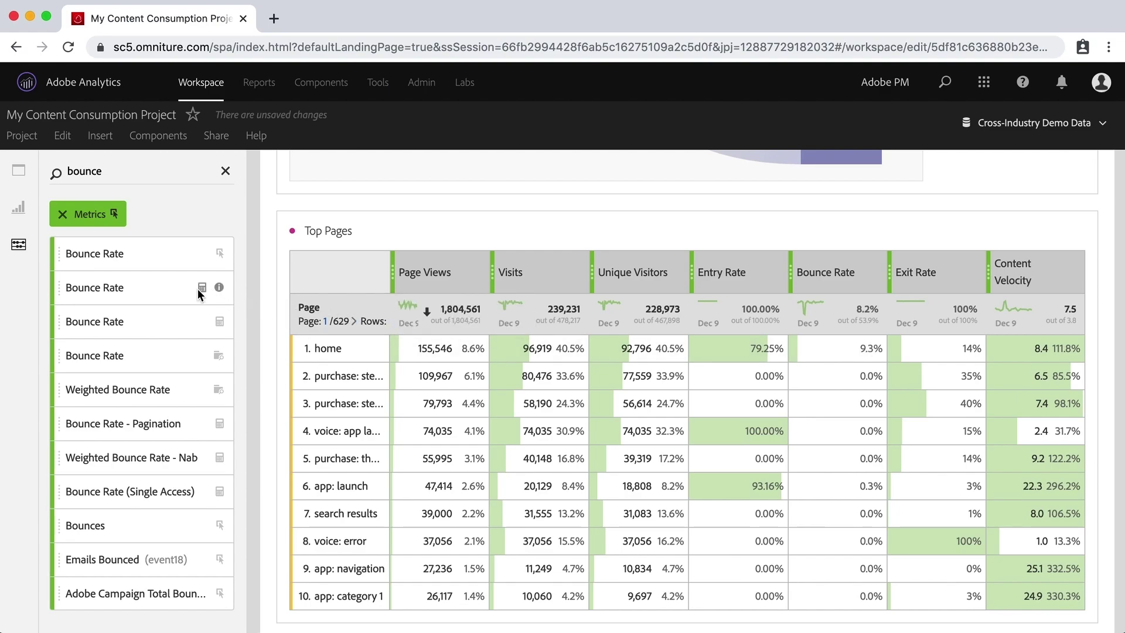